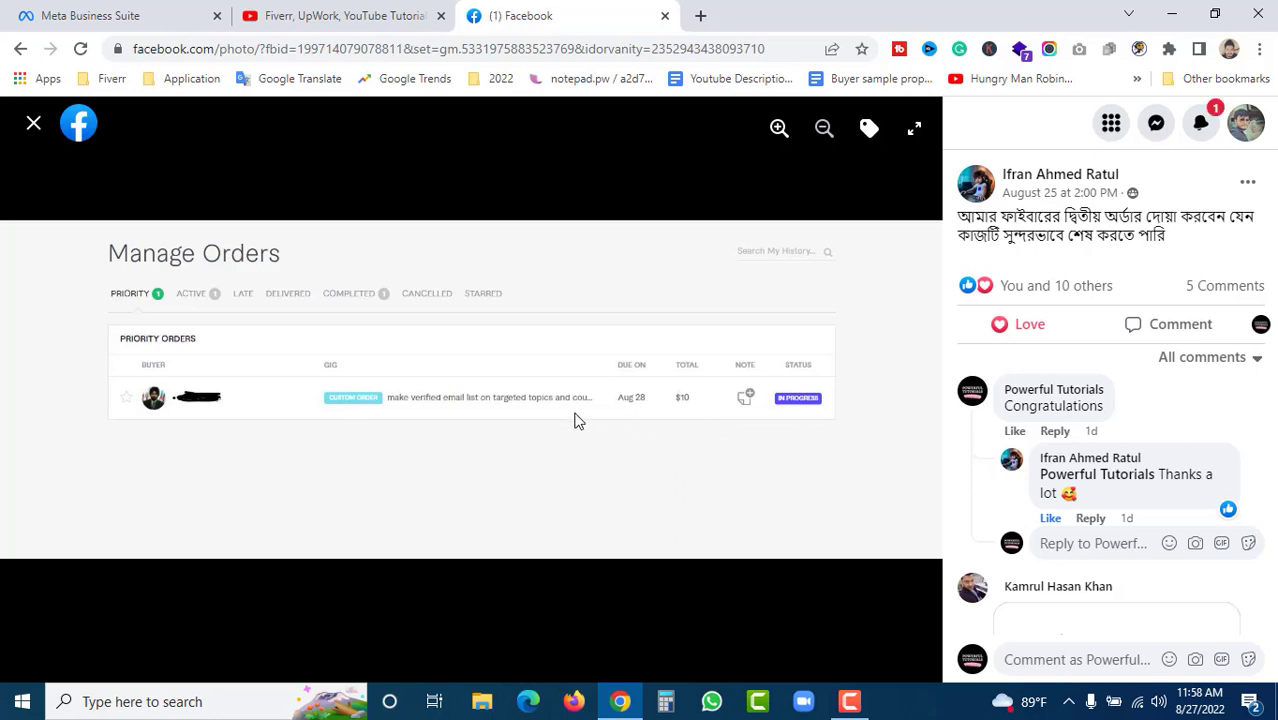
- Close the enlarged photo of the Fiverr order and dismiss the new message notification in the group
click(33, 127)
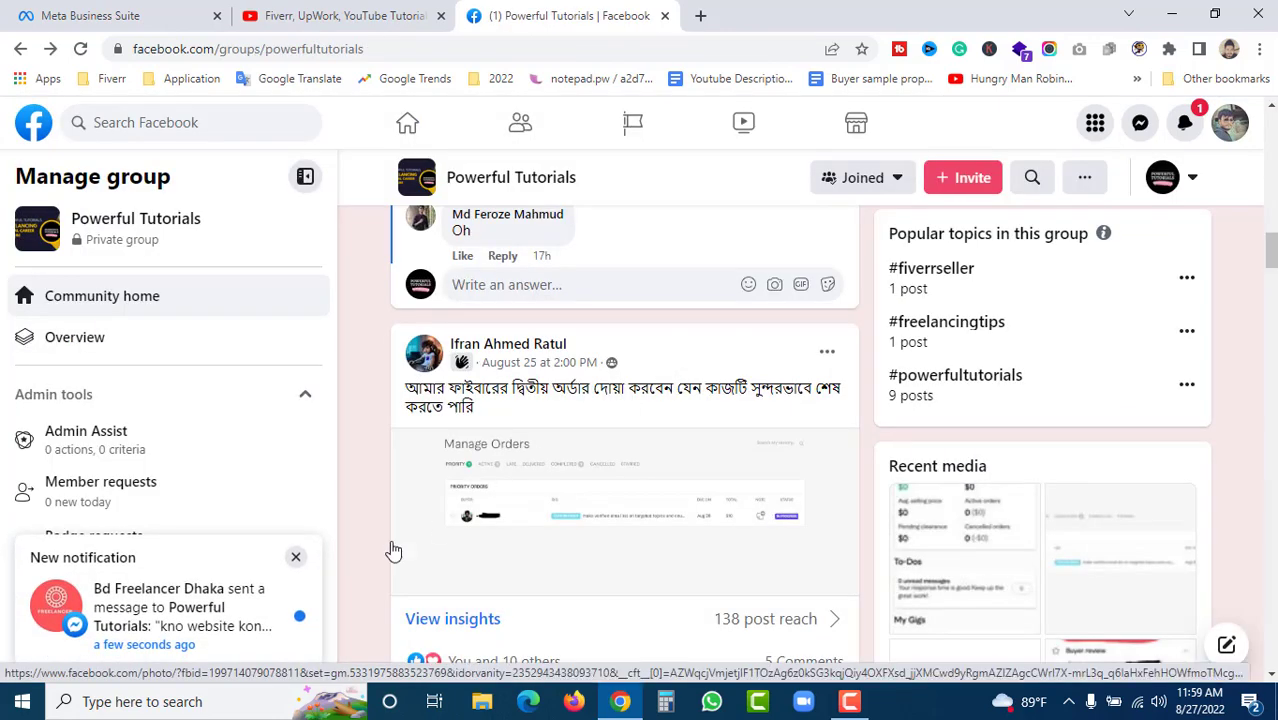
click(296, 557)
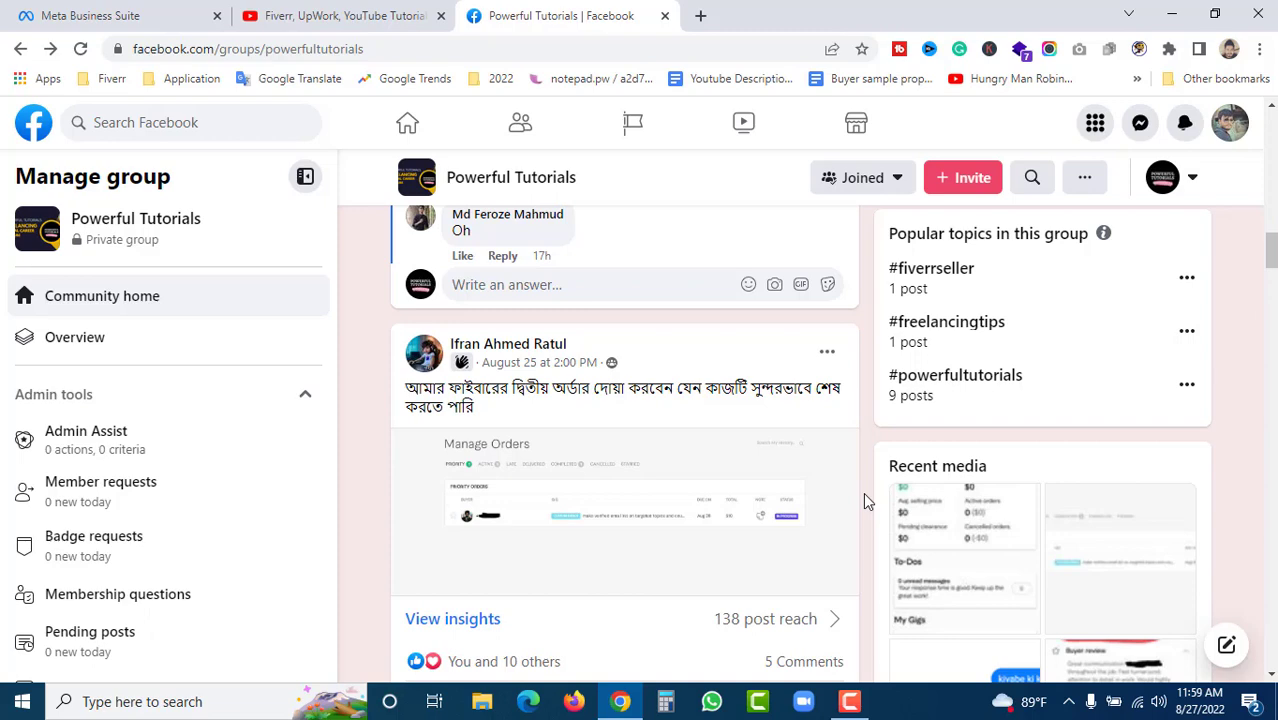
- Look through the created playlists on the Powerful Tutorials YouTube channel
click(378, 14)
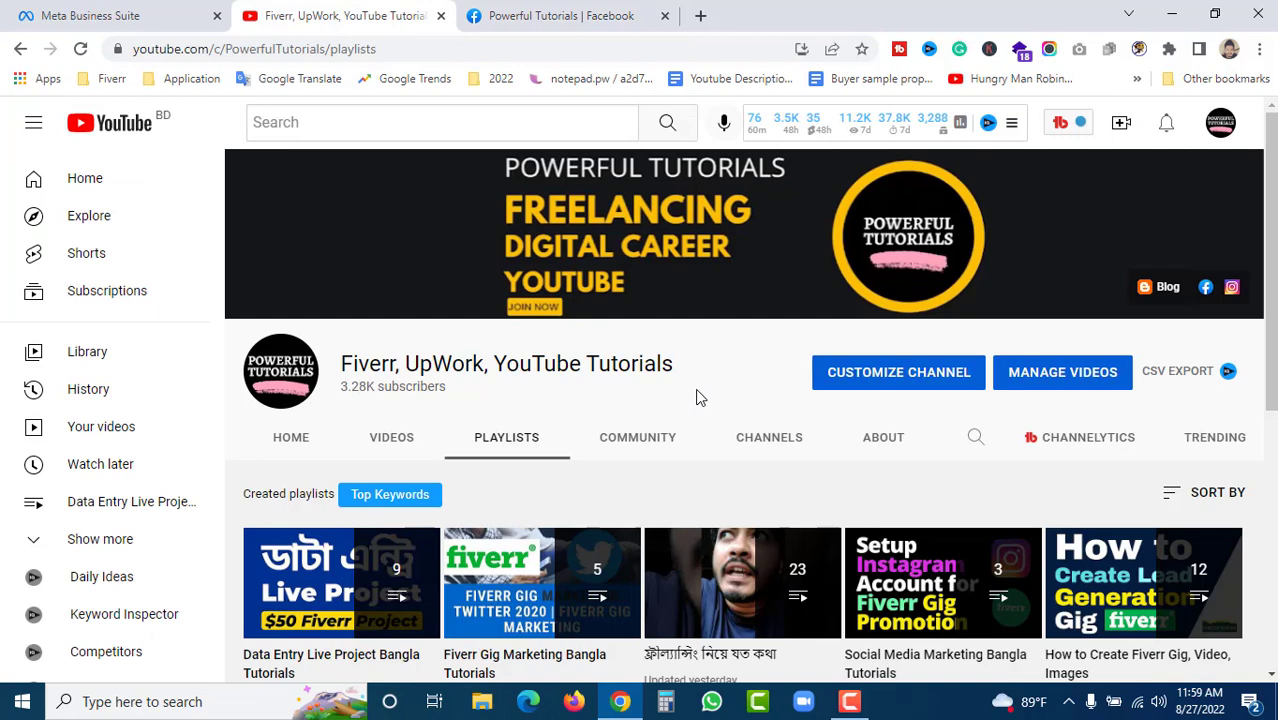
scroll(698, 392, down, 2)
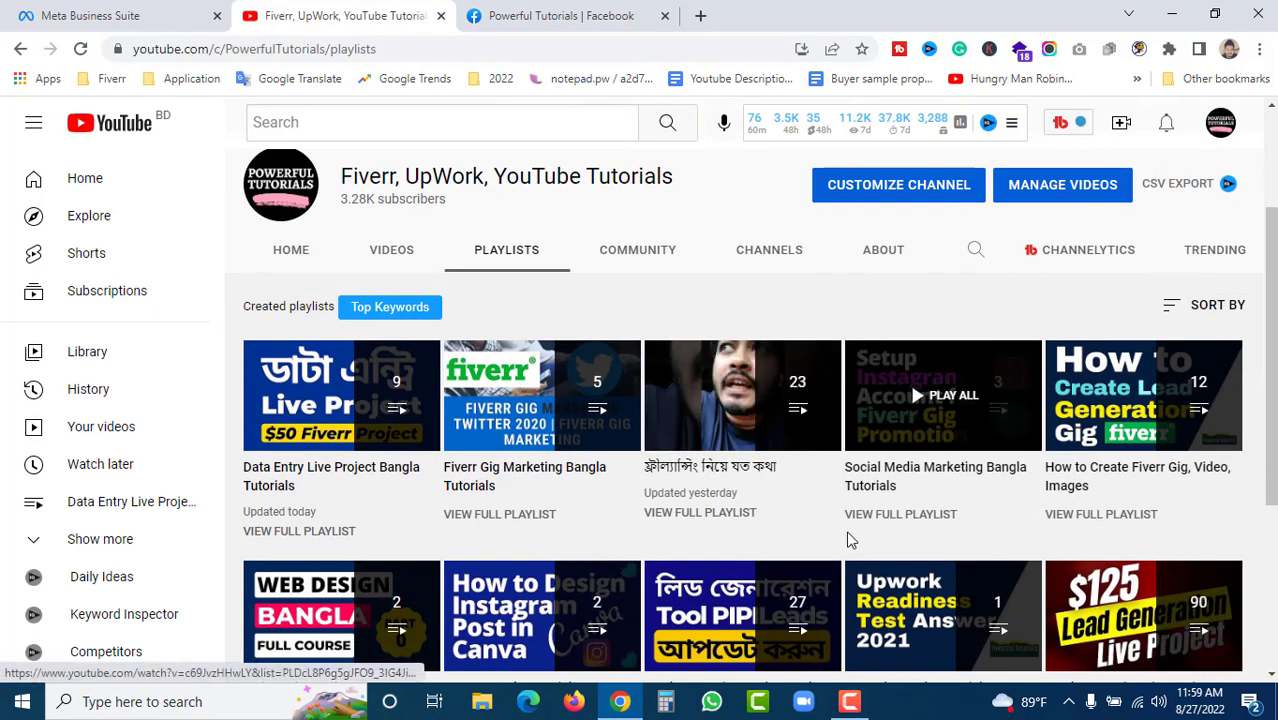
scroll(839, 531, down, 3)
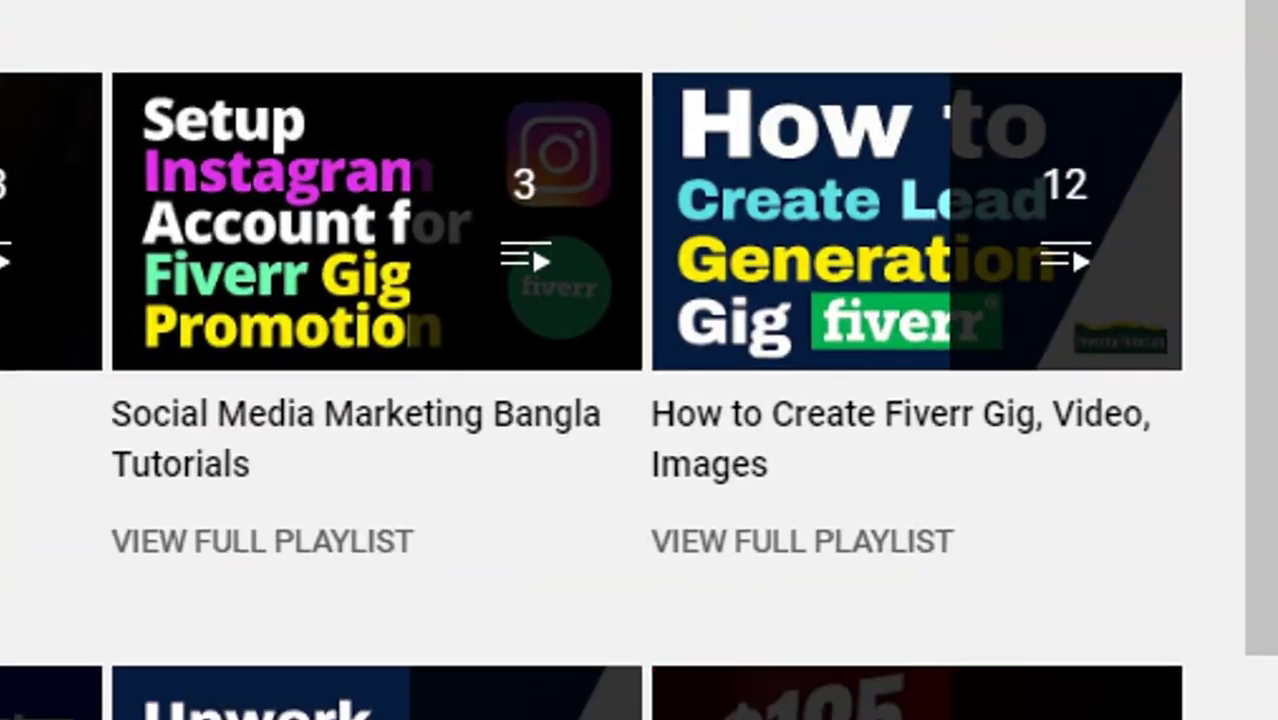
scroll(1096, 337, down, 3)
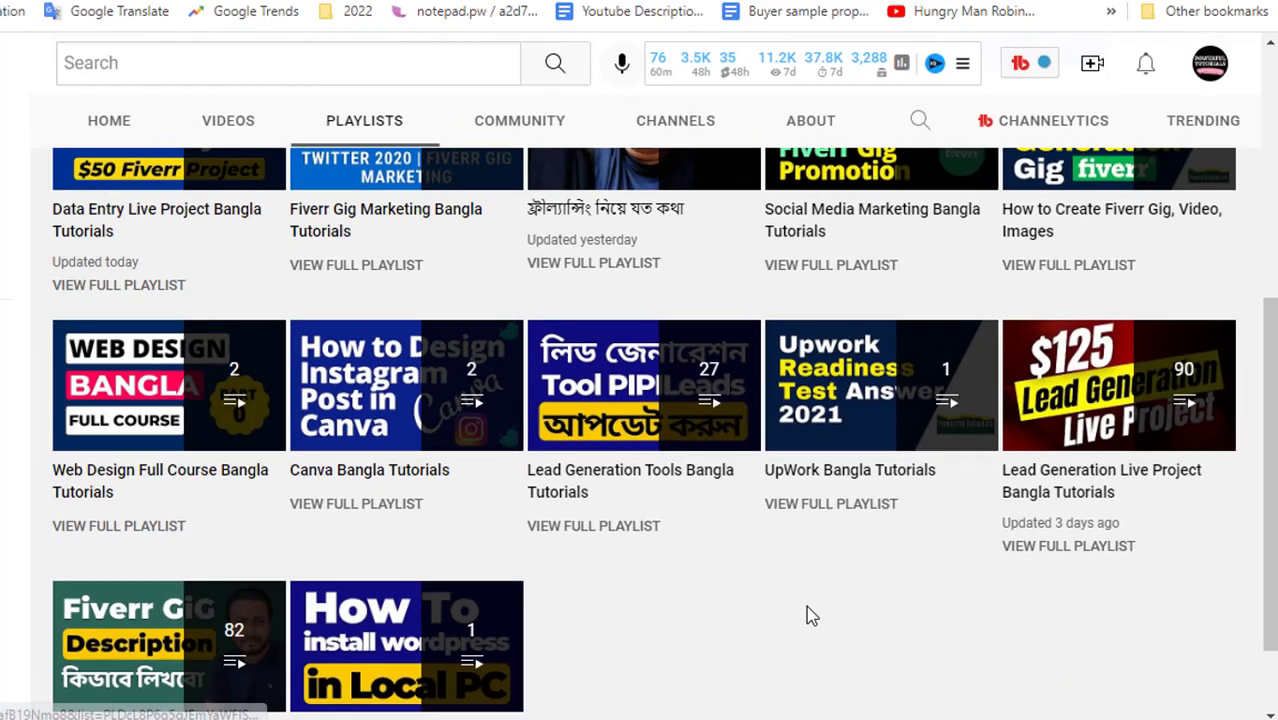
scroll(848, 593, up, 1)
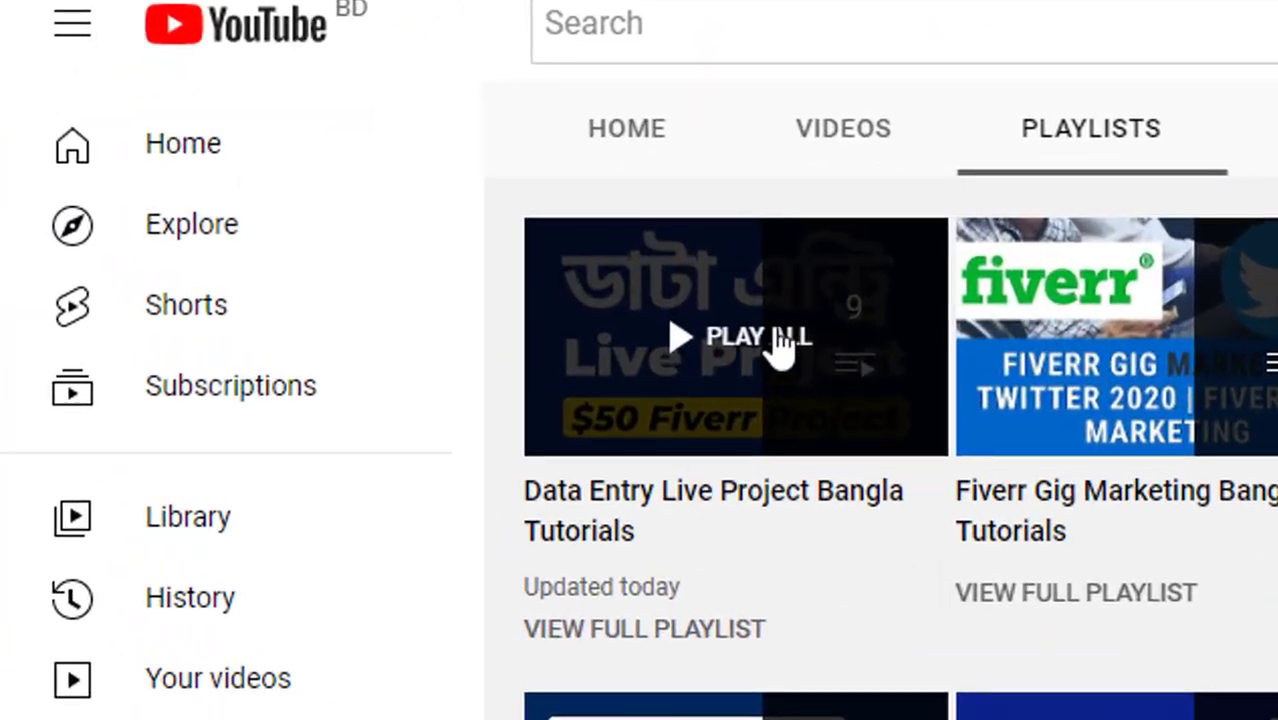
scroll(803, 551, down, 3)
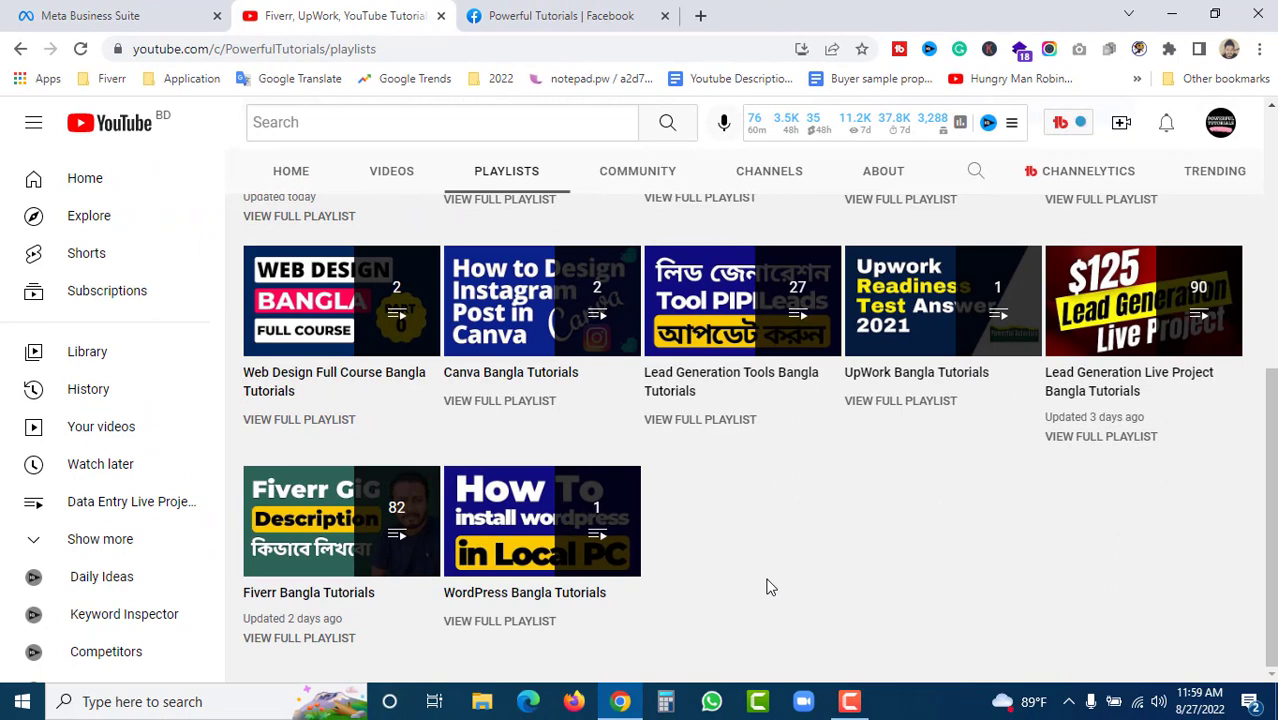
mouse_move(305, 499)
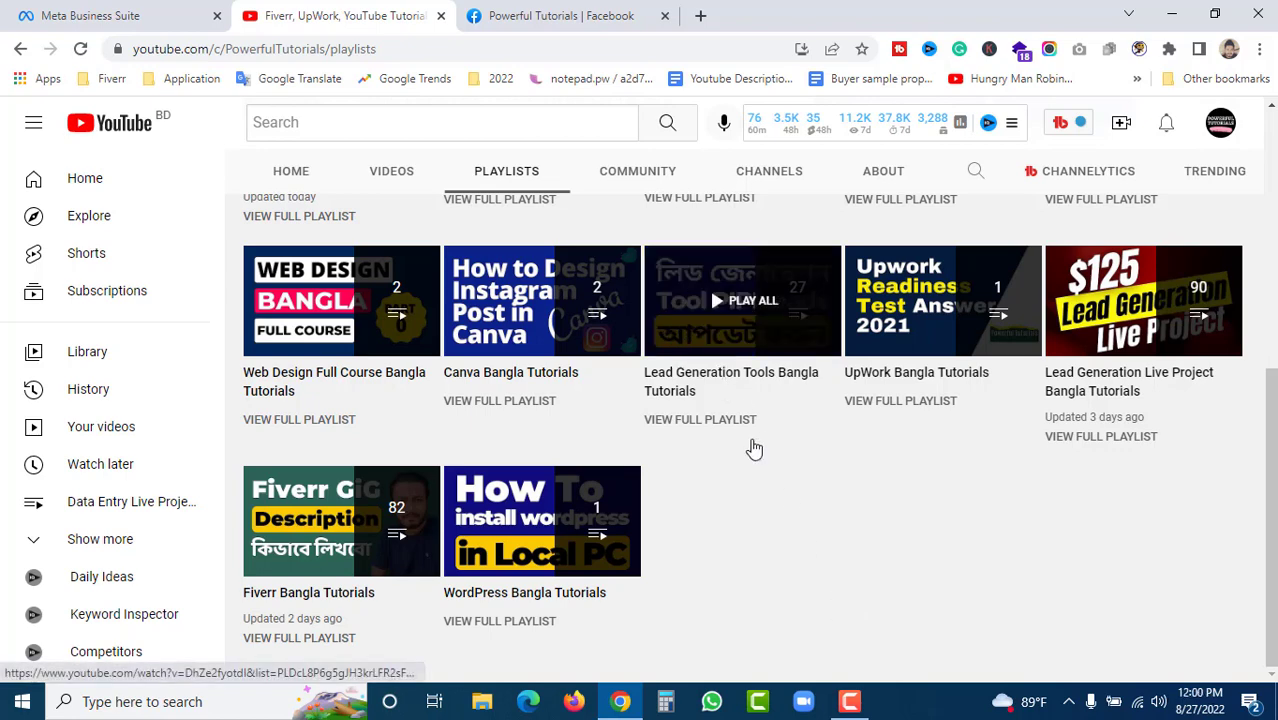
scroll(821, 570, up, 2)
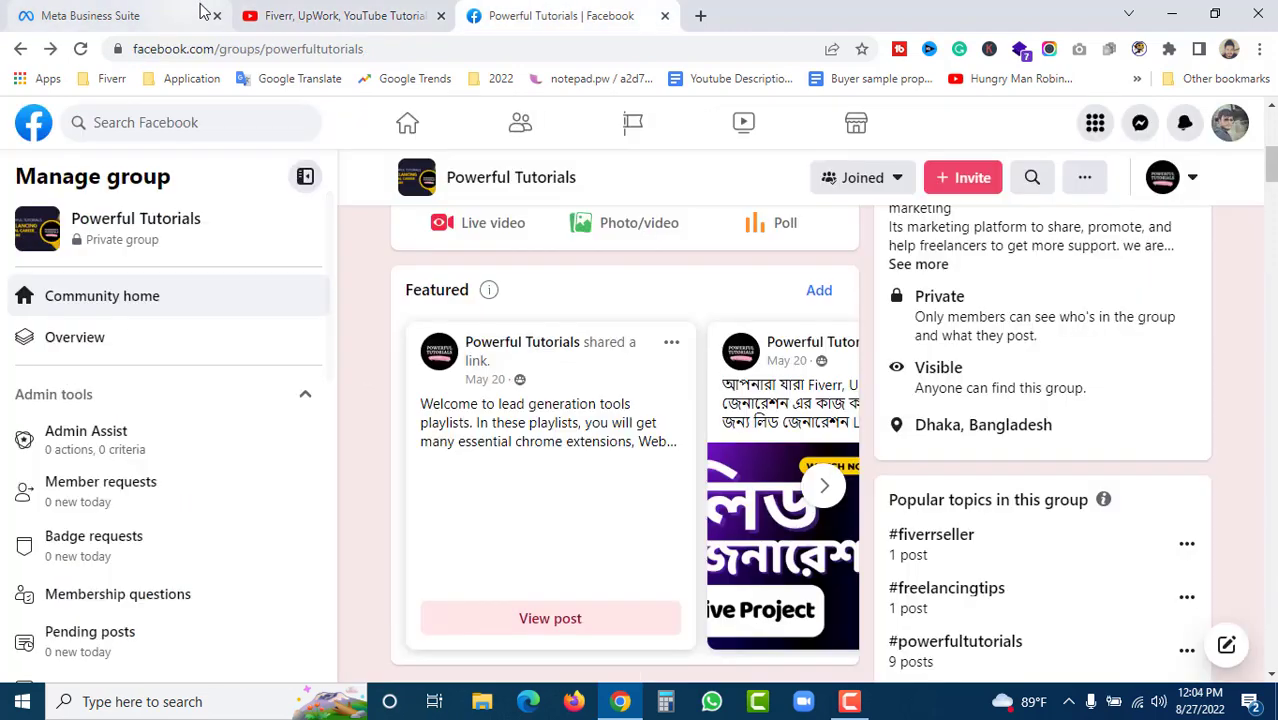
- Switch to the Meta Business Suite inbox and read the chat's requirement about traffic signal or traffic light company leads
click(135, 8)
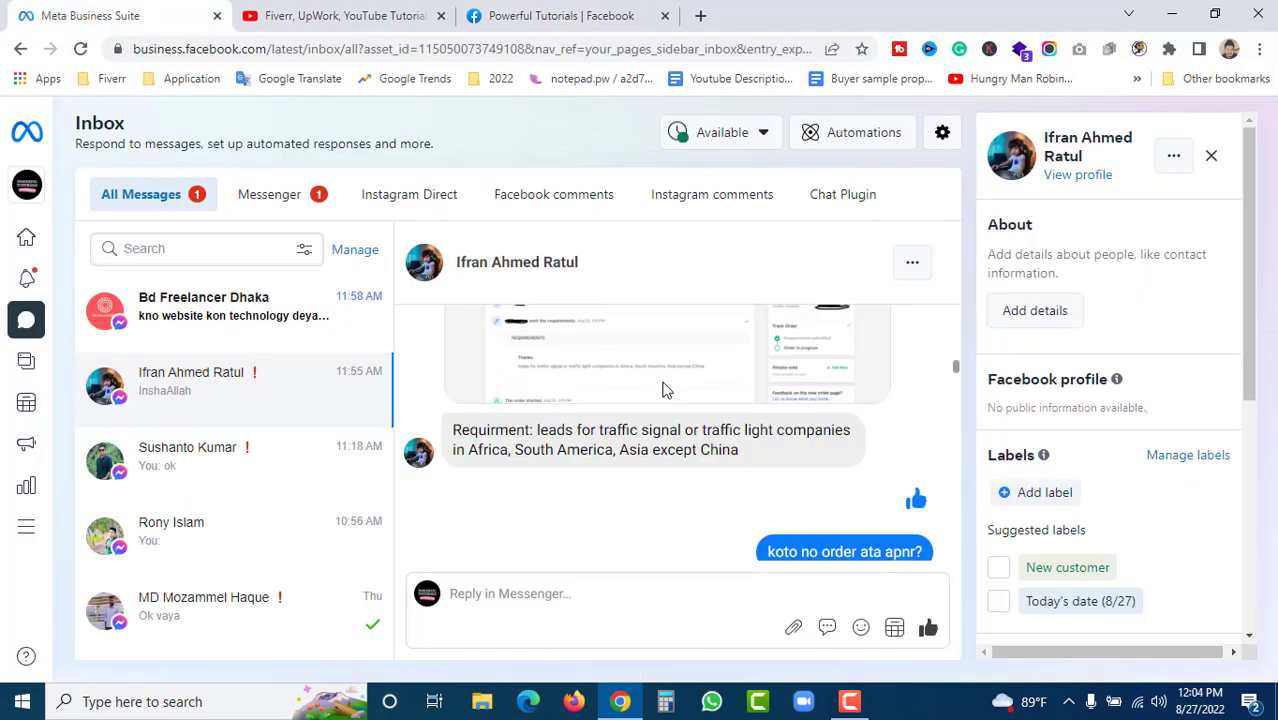
scroll(685, 469, up, 1)
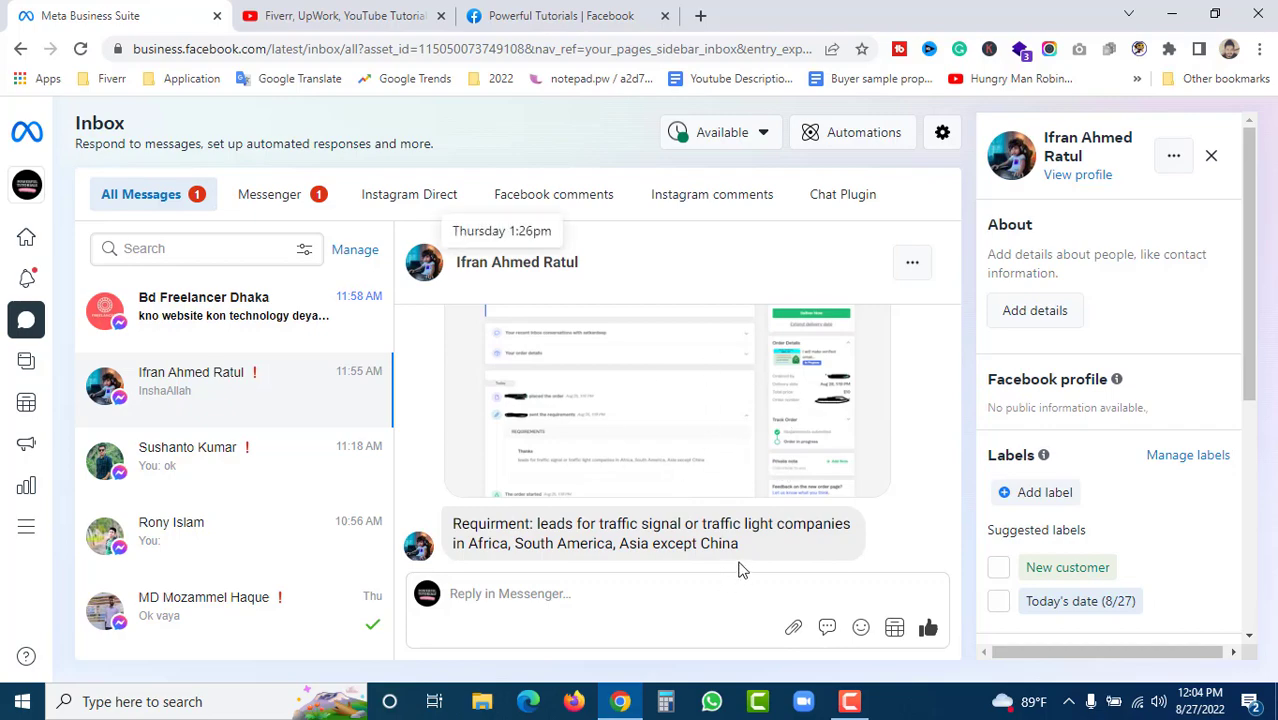
scroll(784, 437, down, 1)
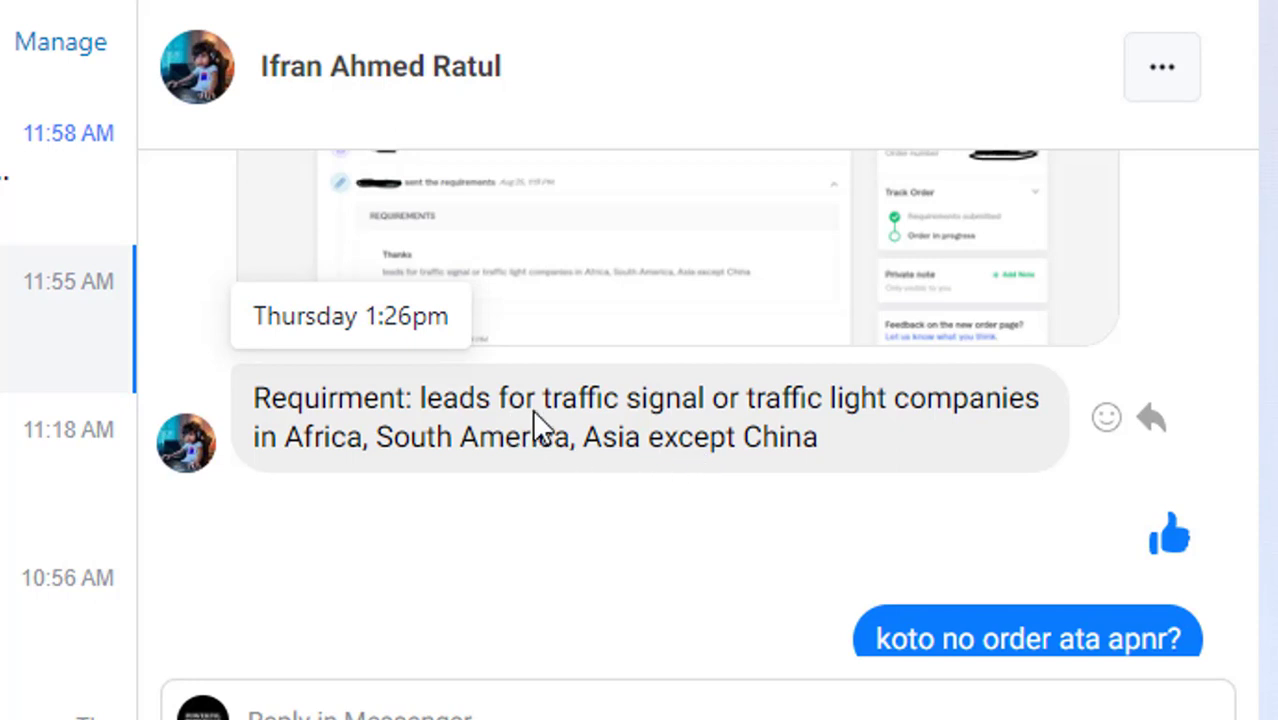
drag(545, 395, 837, 415)
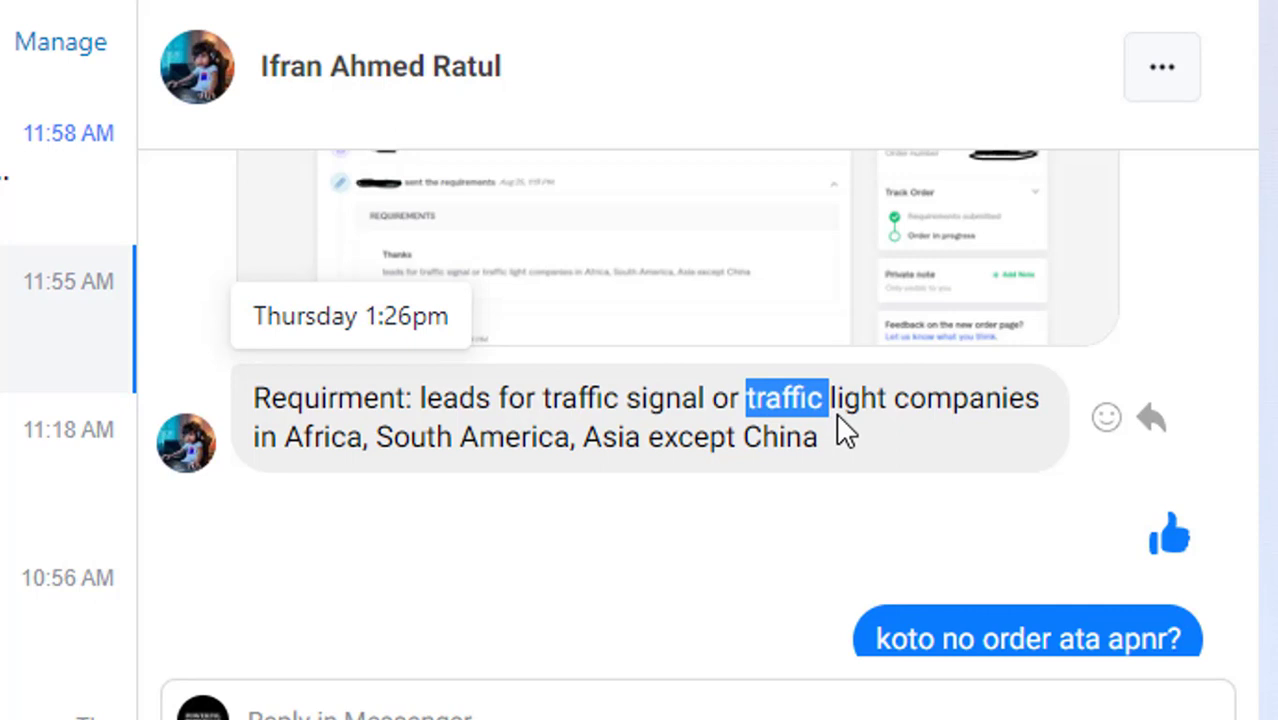
click(895, 425)
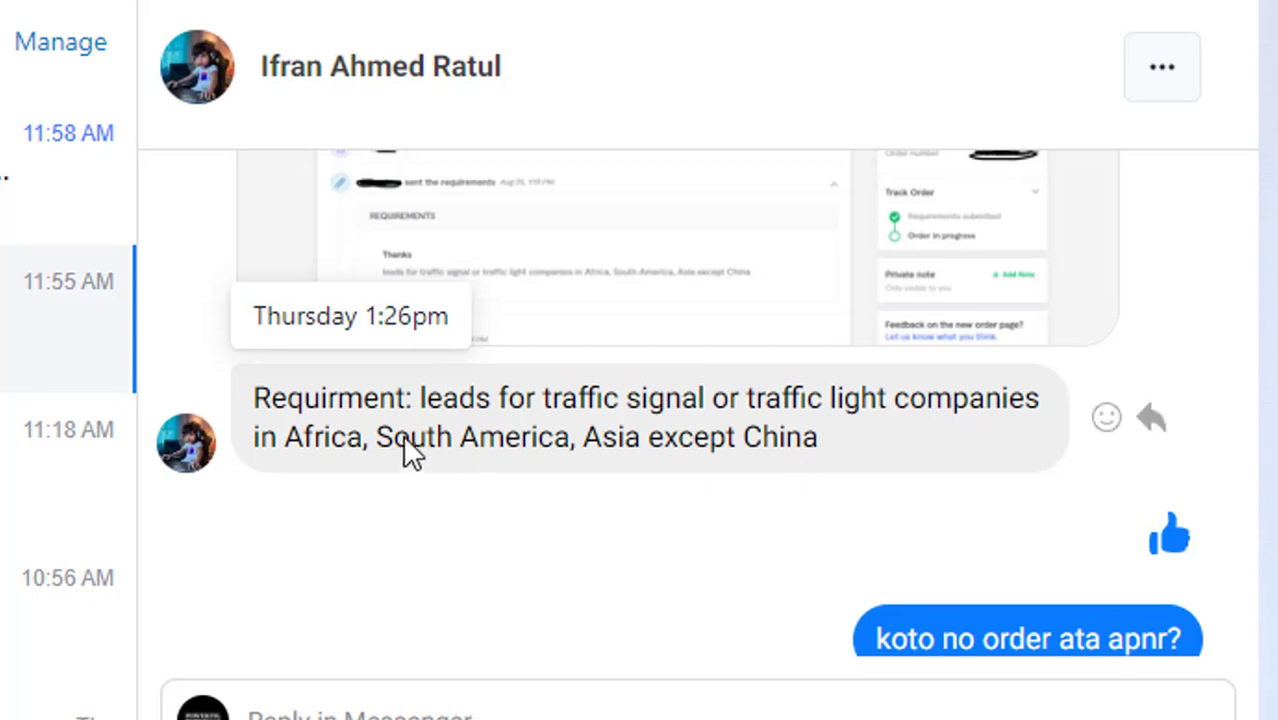
- Search Google for "south america countries" based on the region named in the requirement, and browse the listed countries
drag(382, 443, 545, 459)
click(458, 441)
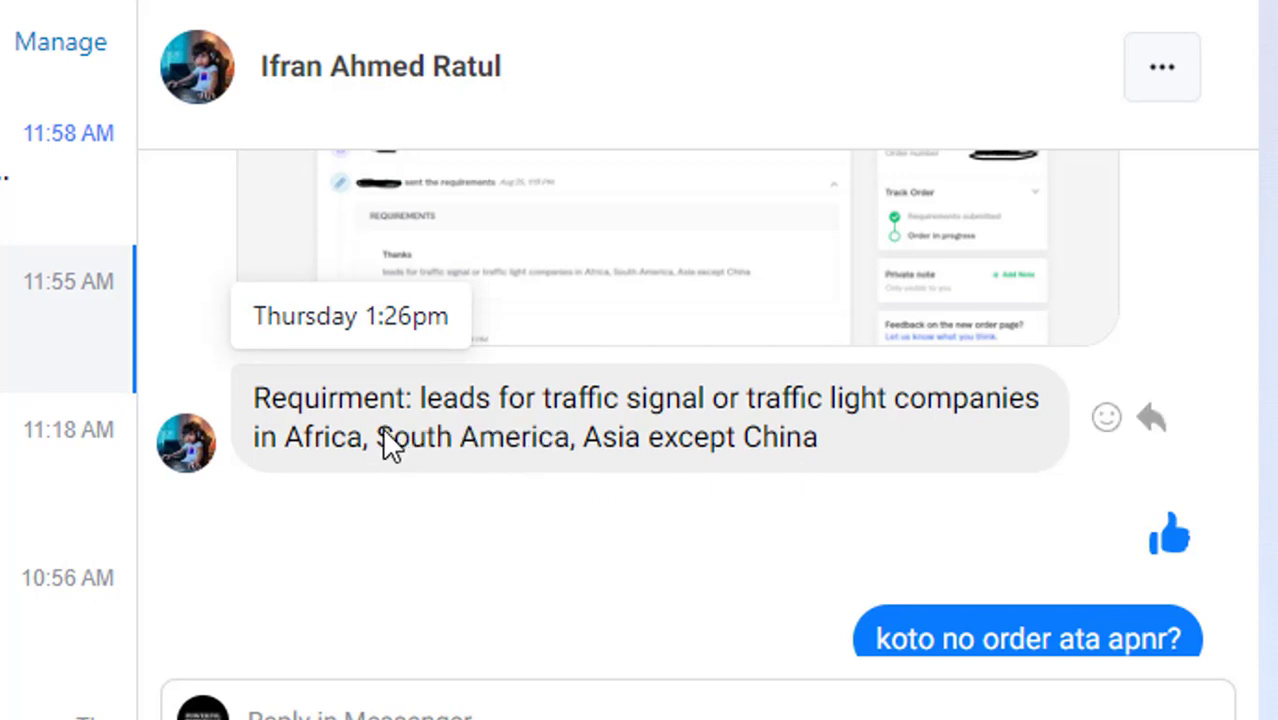
drag(380, 441, 558, 452)
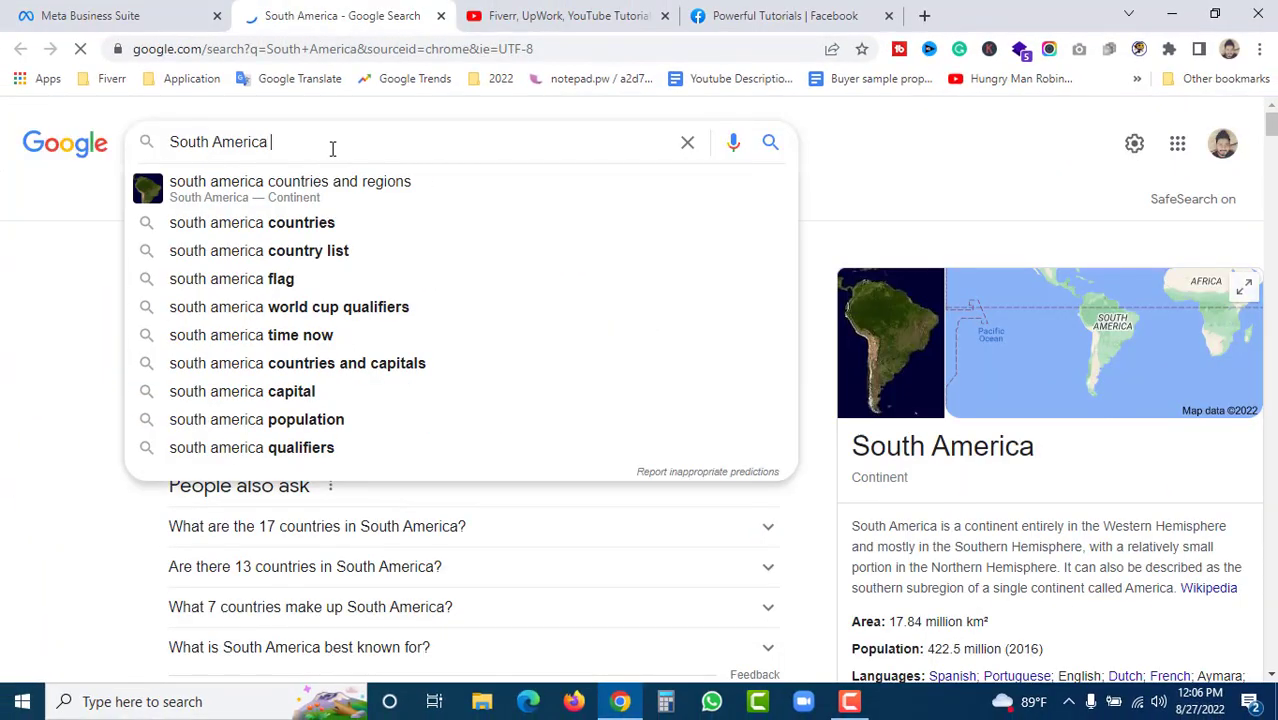
click(313, 223)
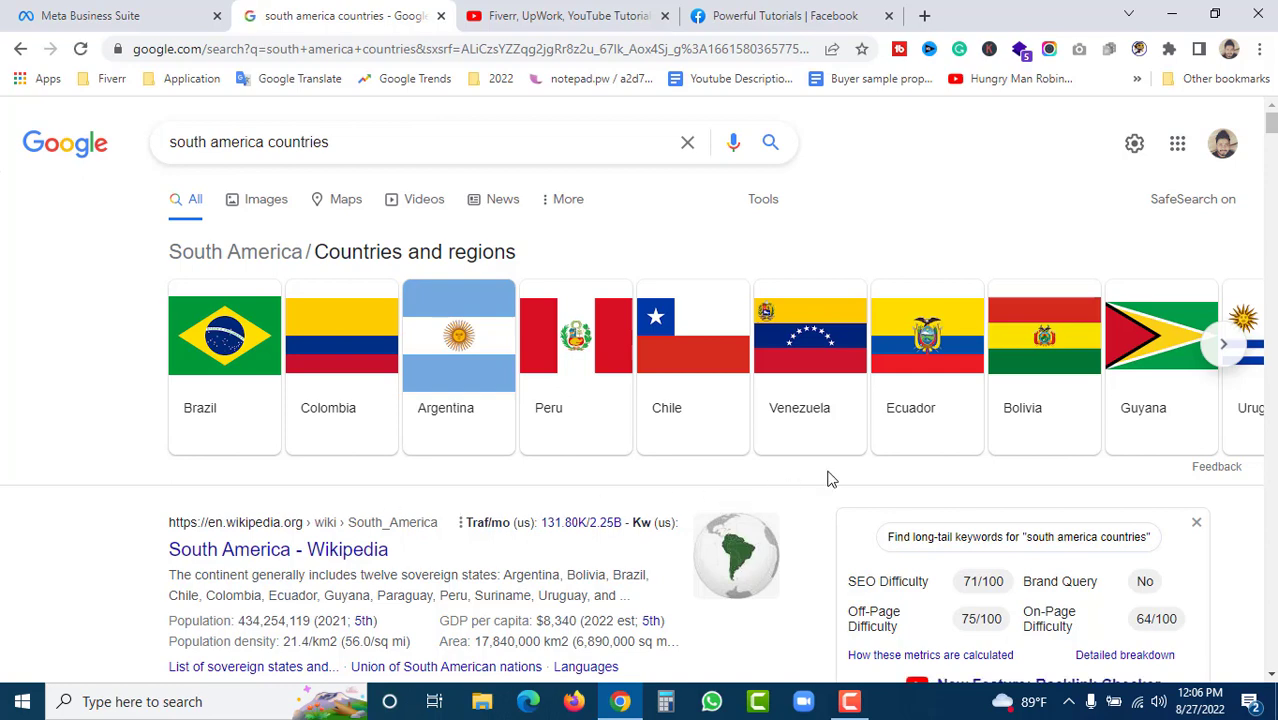
scroll(975, 456, right, 5)
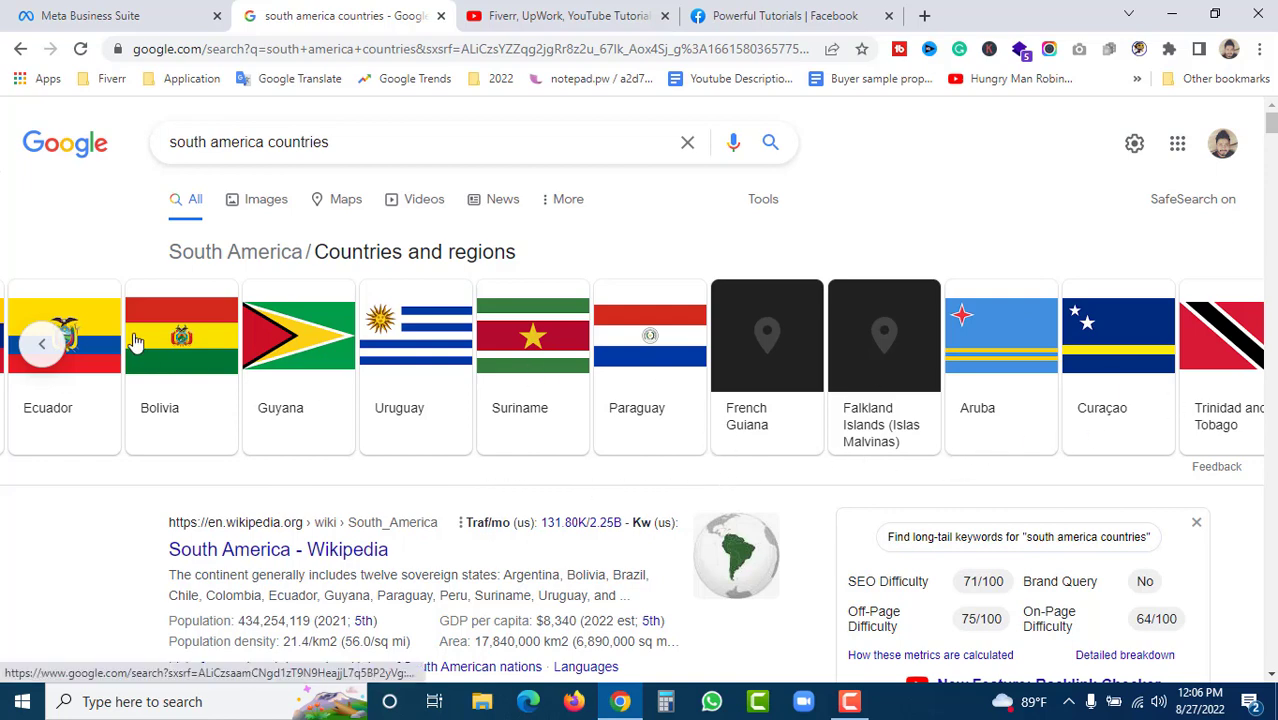
click(42, 343)
- Recheck the target regions in the chat's requirement message and open Google's home page
click(80, 14)
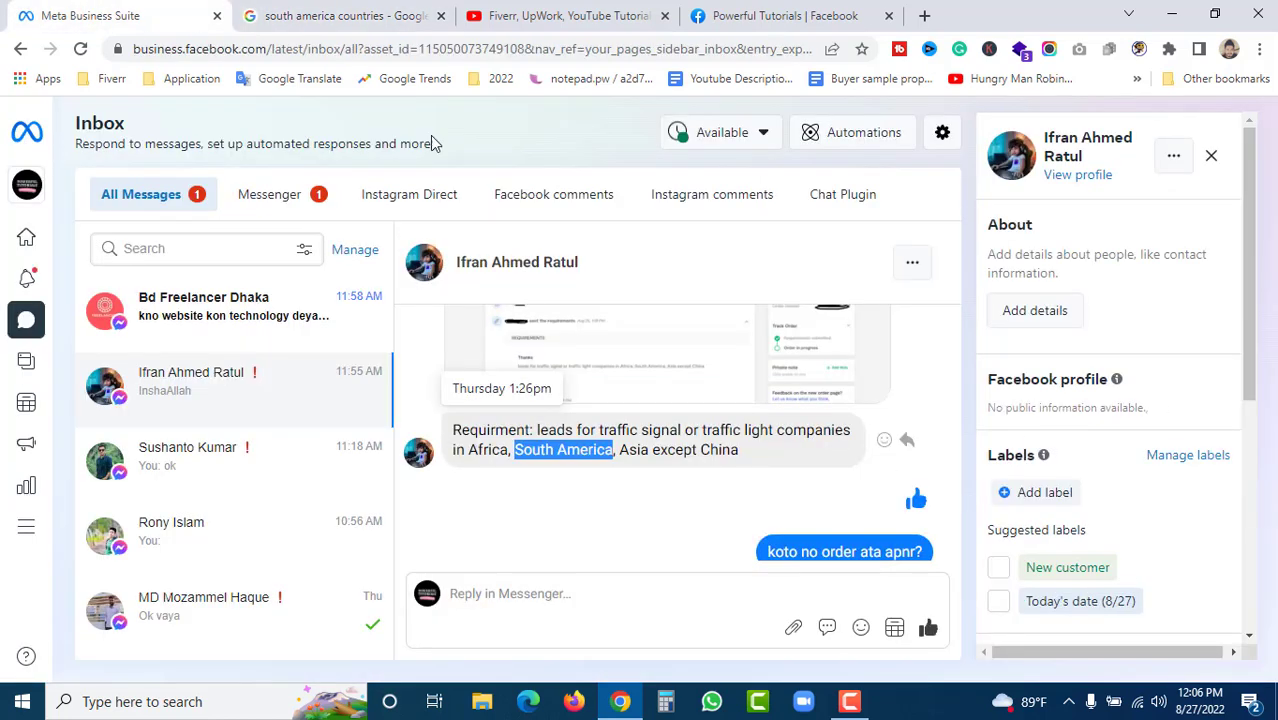
click(673, 449)
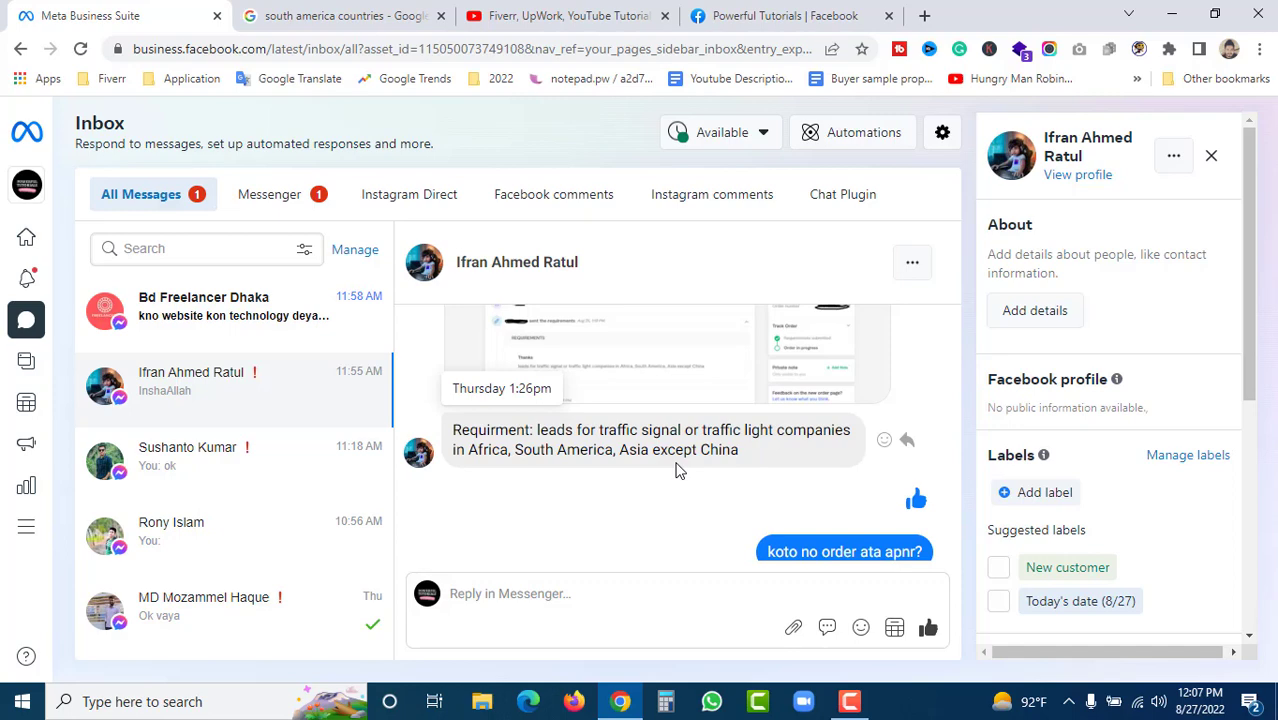
click(342, 15)
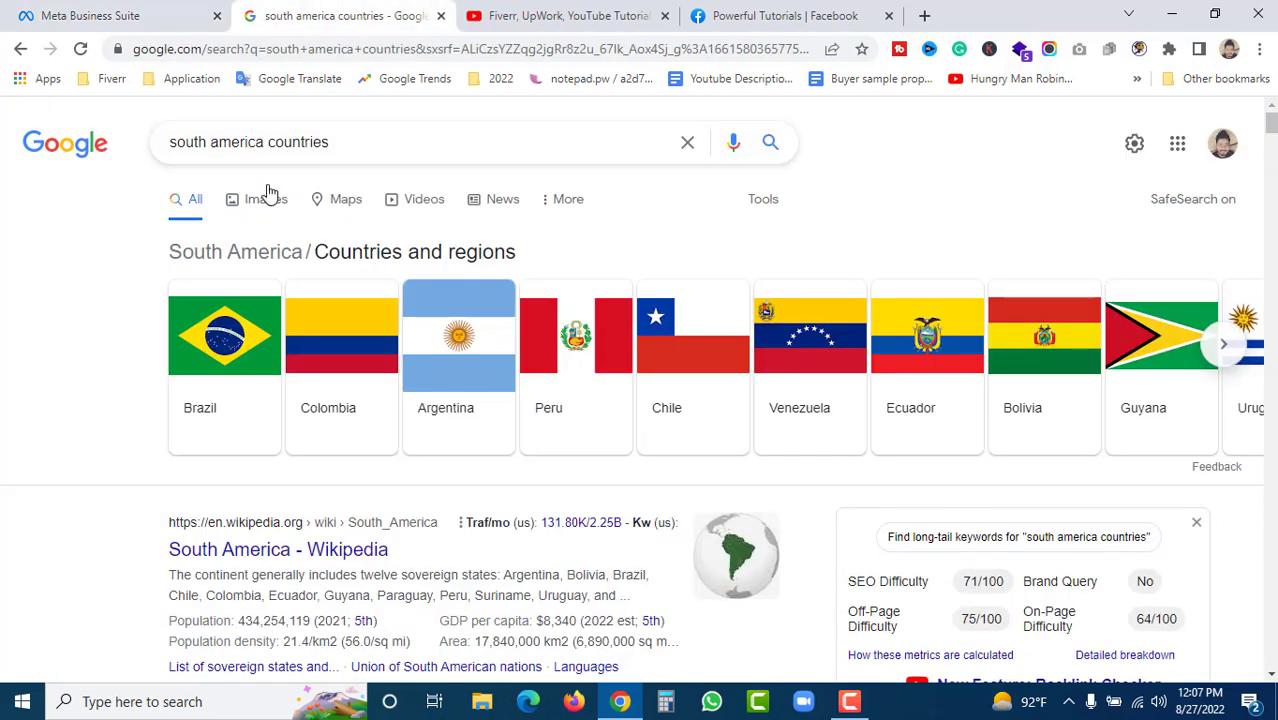
click(74, 148)
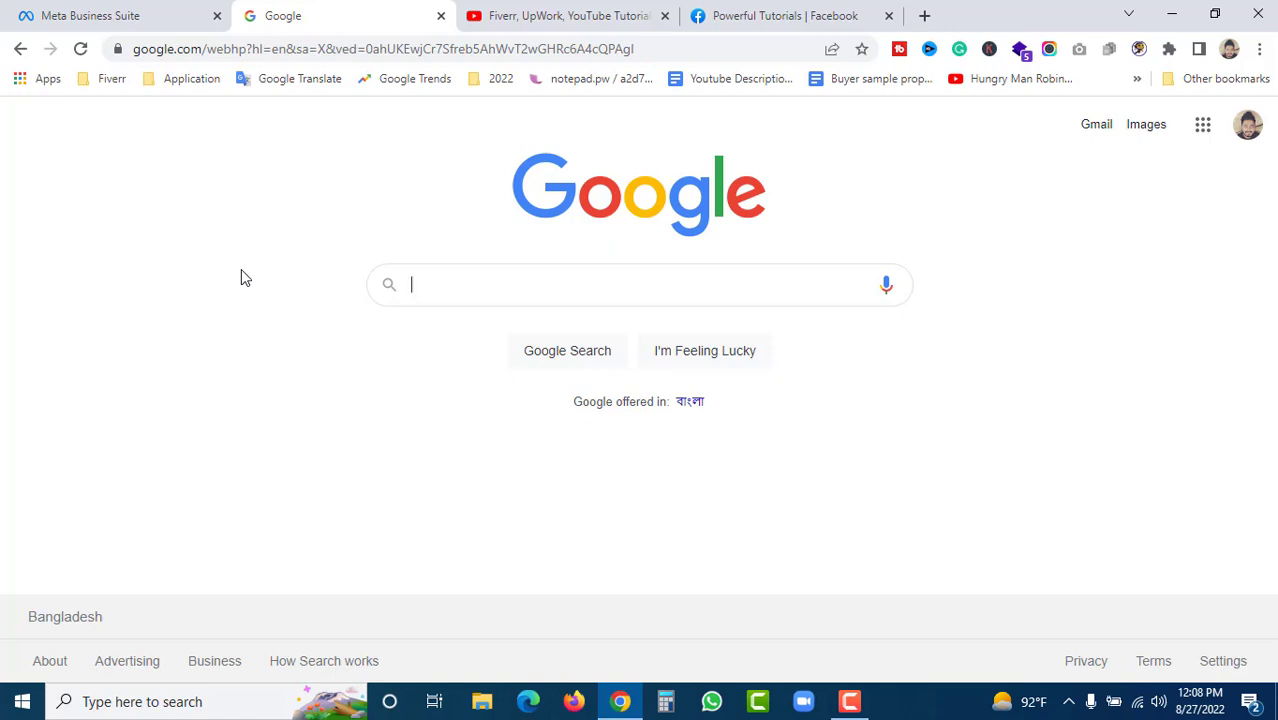
- Review the target regions in the inbox requirement message, highlighting Africa and South America
click(108, 12)
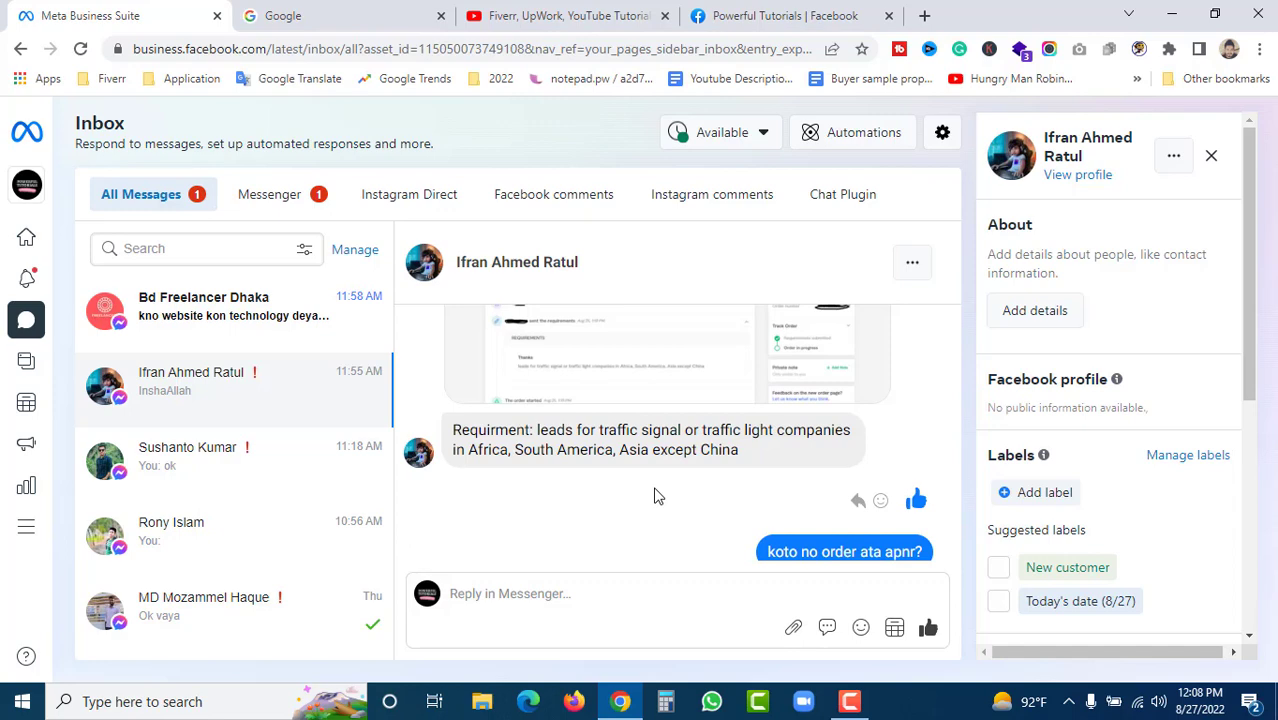
drag(470, 452, 653, 455)
click(645, 457)
double_click(483, 452)
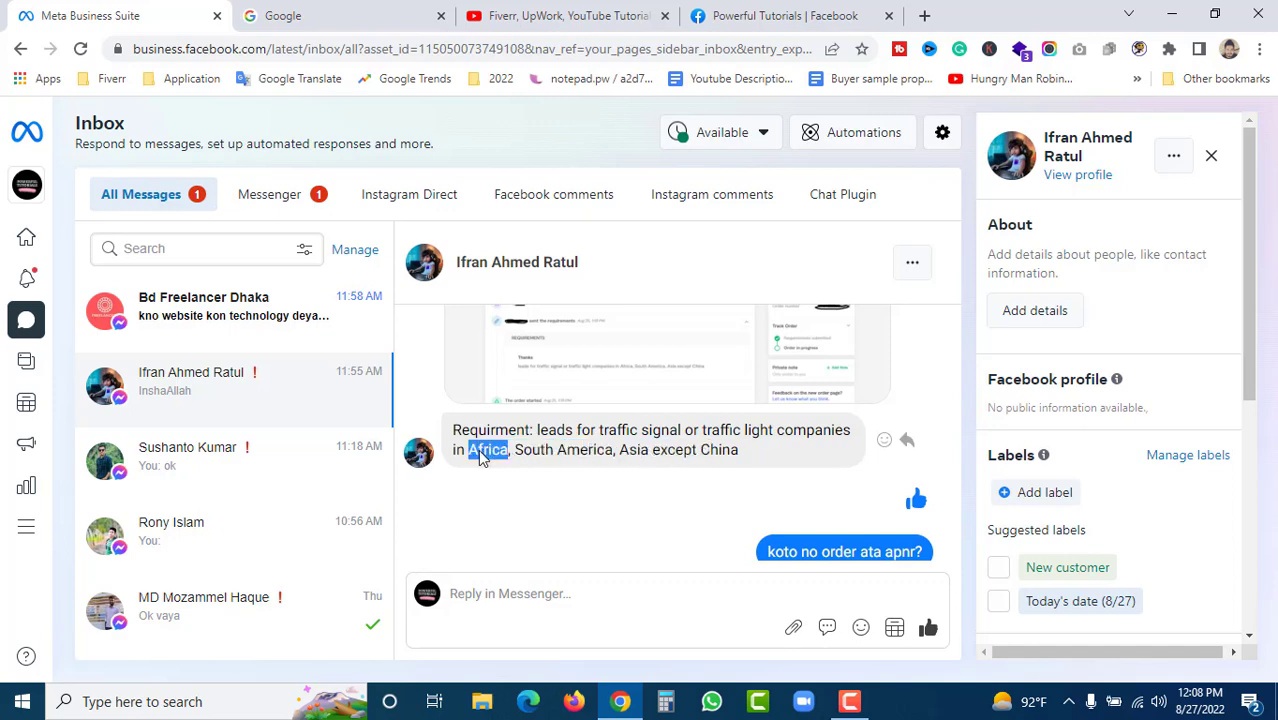
click(592, 456)
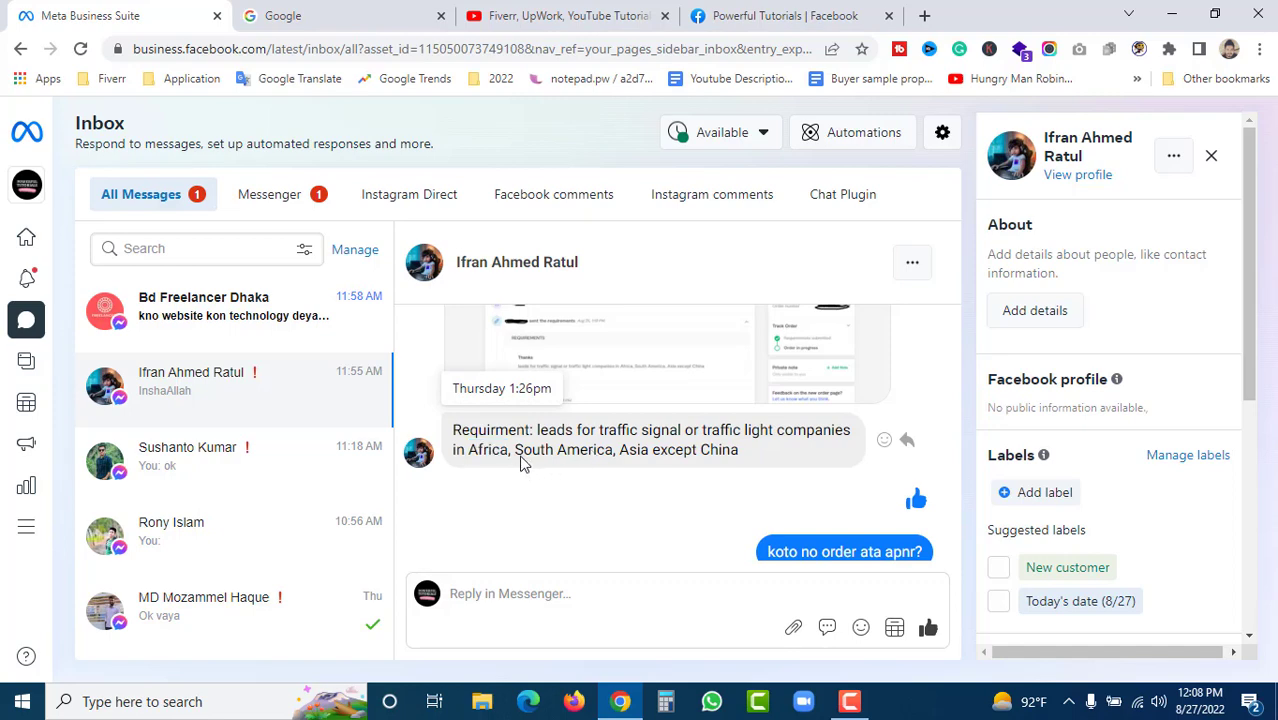
drag(516, 456, 610, 456)
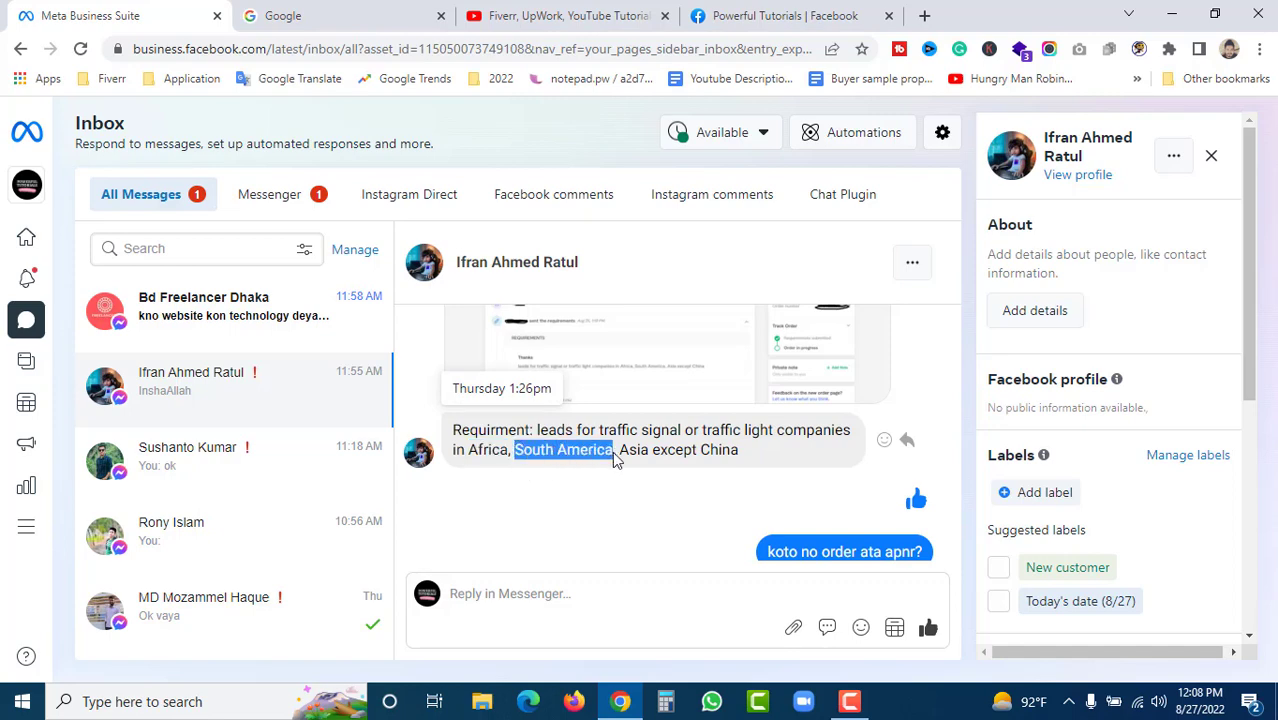
click(578, 458)
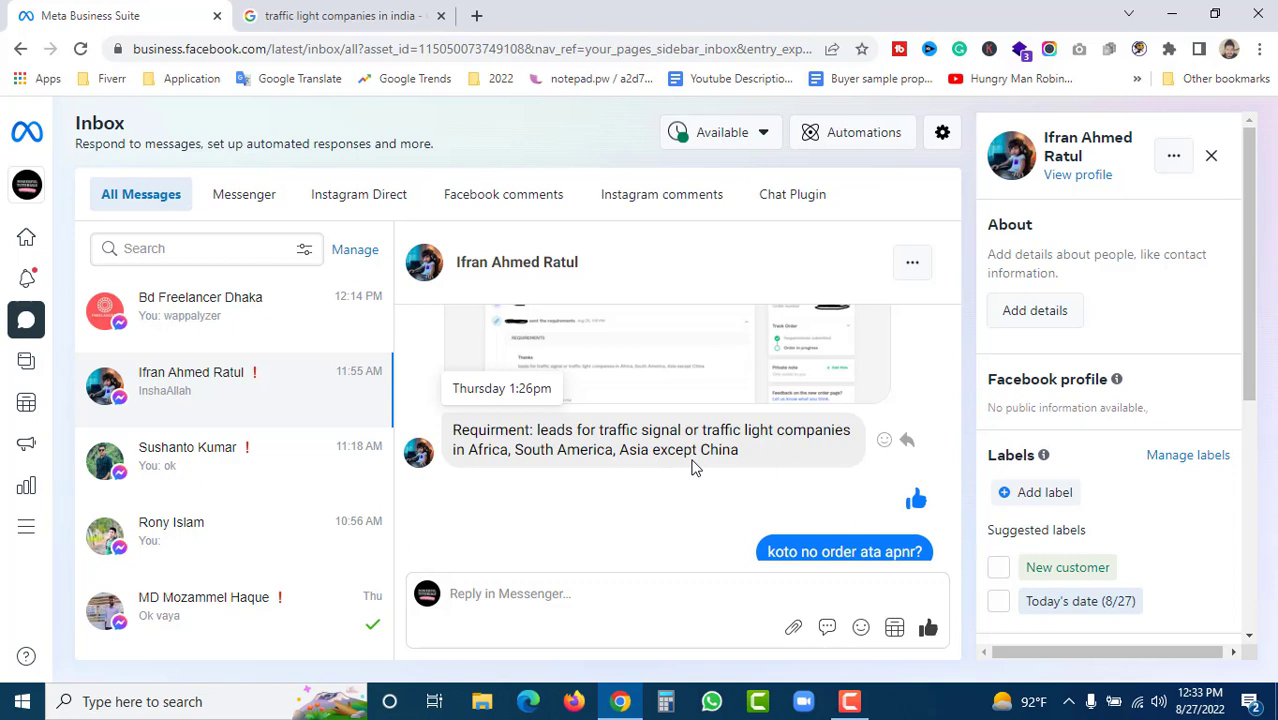
- Read the rest of the chat for the contact details to collect for each lead, and compare them with the requirement message
scroll(693, 468, down, 2)
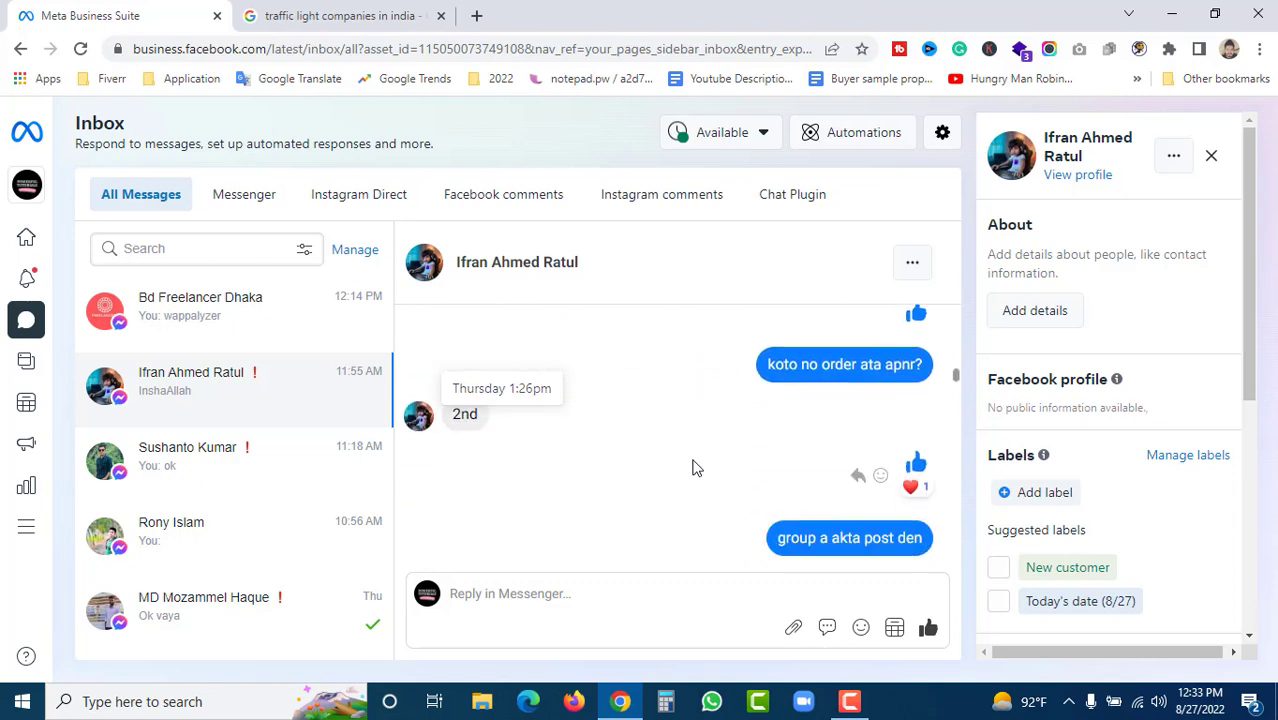
scroll(697, 468, down, 6)
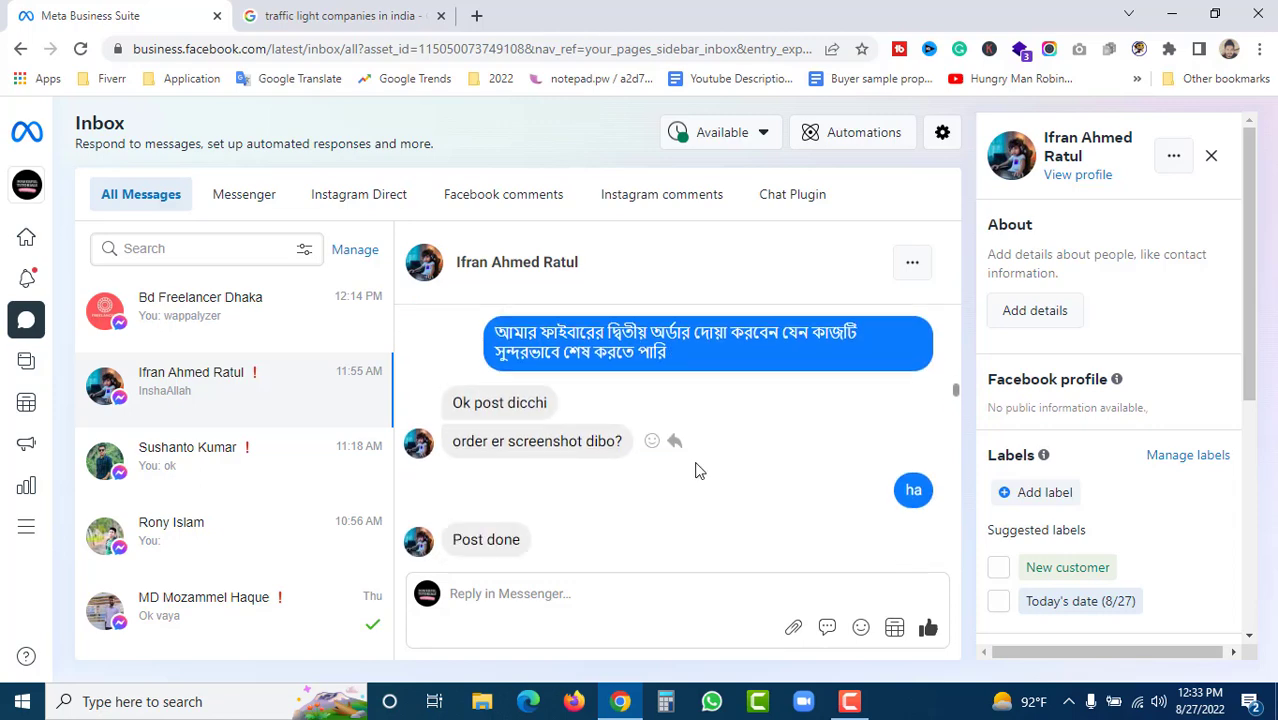
scroll(697, 468, down, 3)
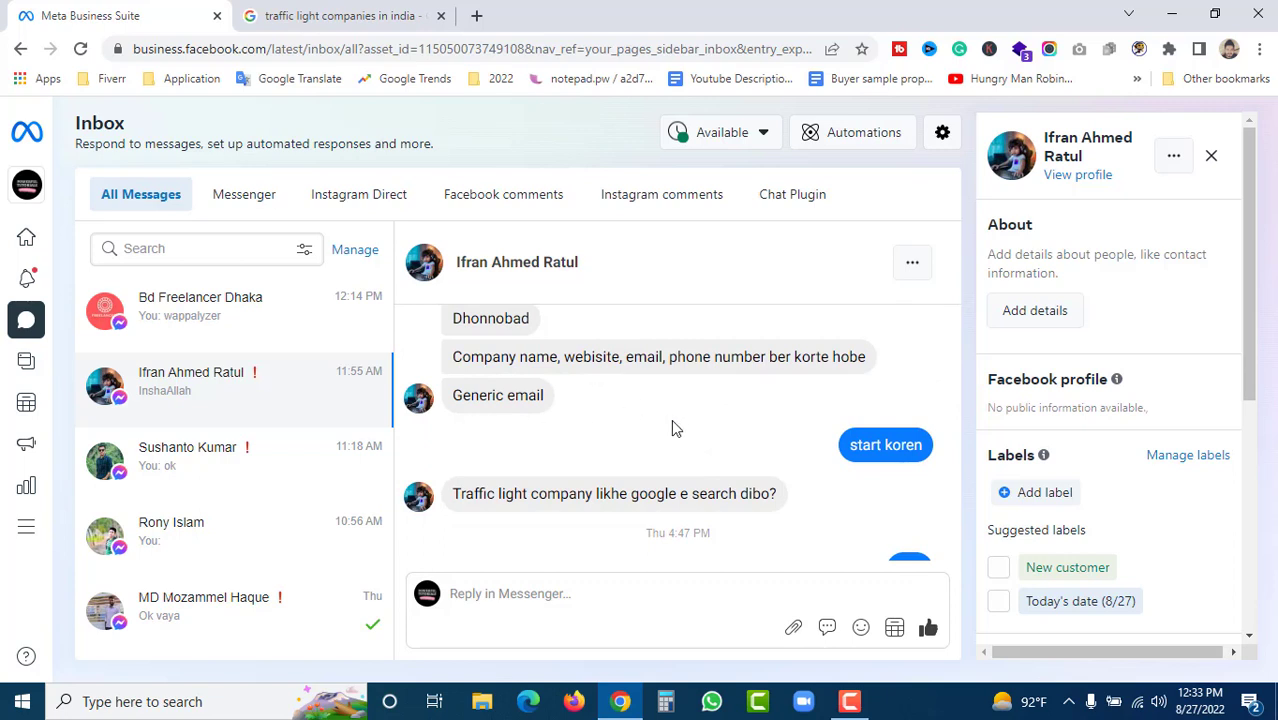
scroll(755, 547, up, 10)
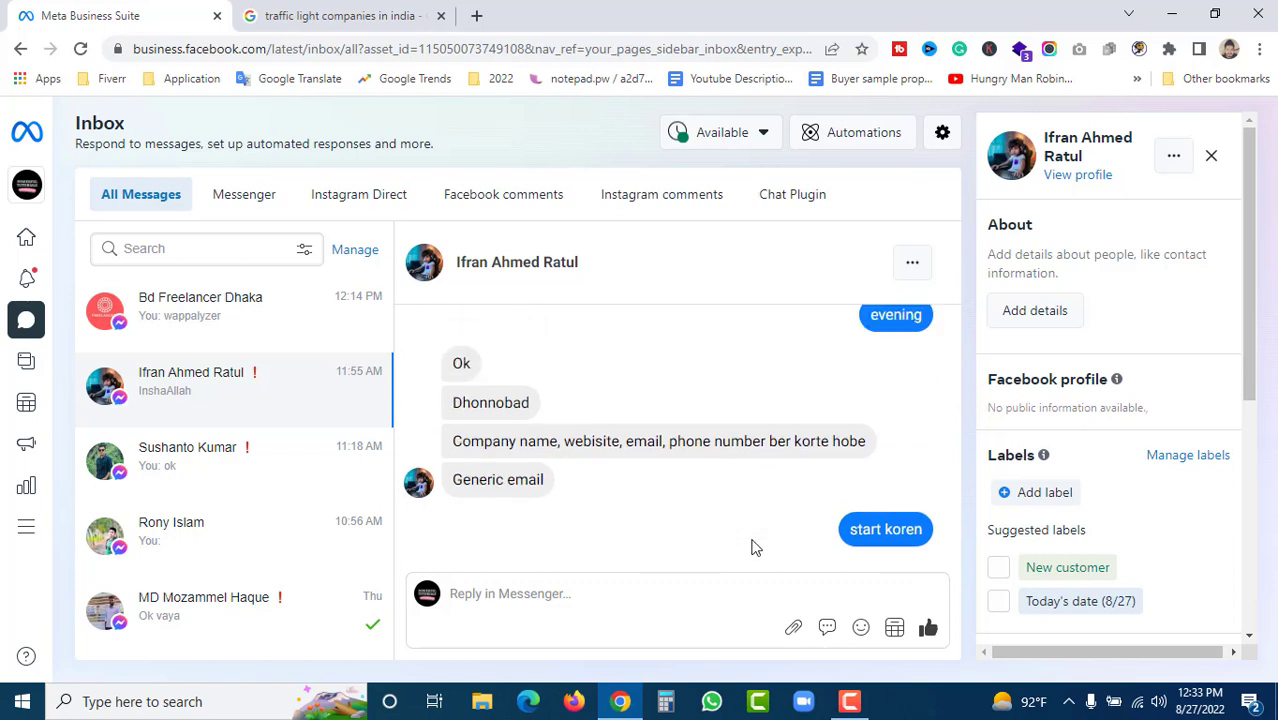
scroll(755, 547, up, 5)
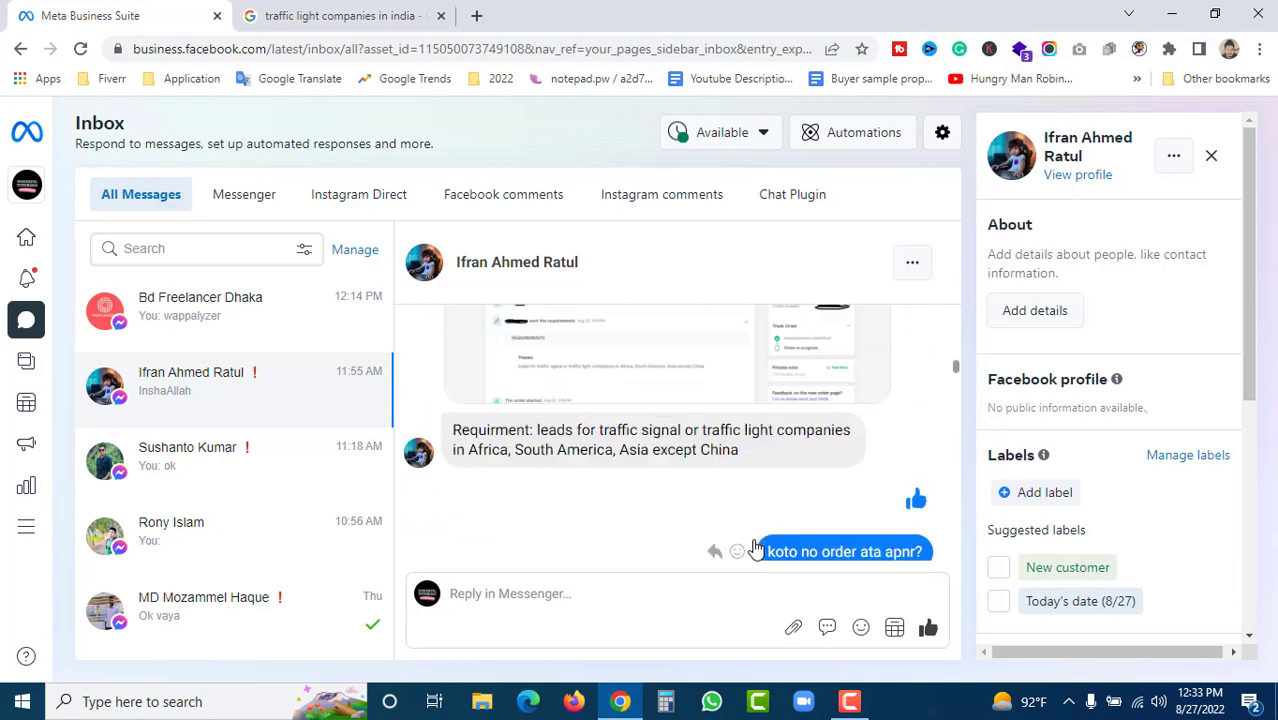
scroll(750, 547, down, 4)
- Browse the Google results for "traffic light companies in india" and open the full list of matching places
click(340, 15)
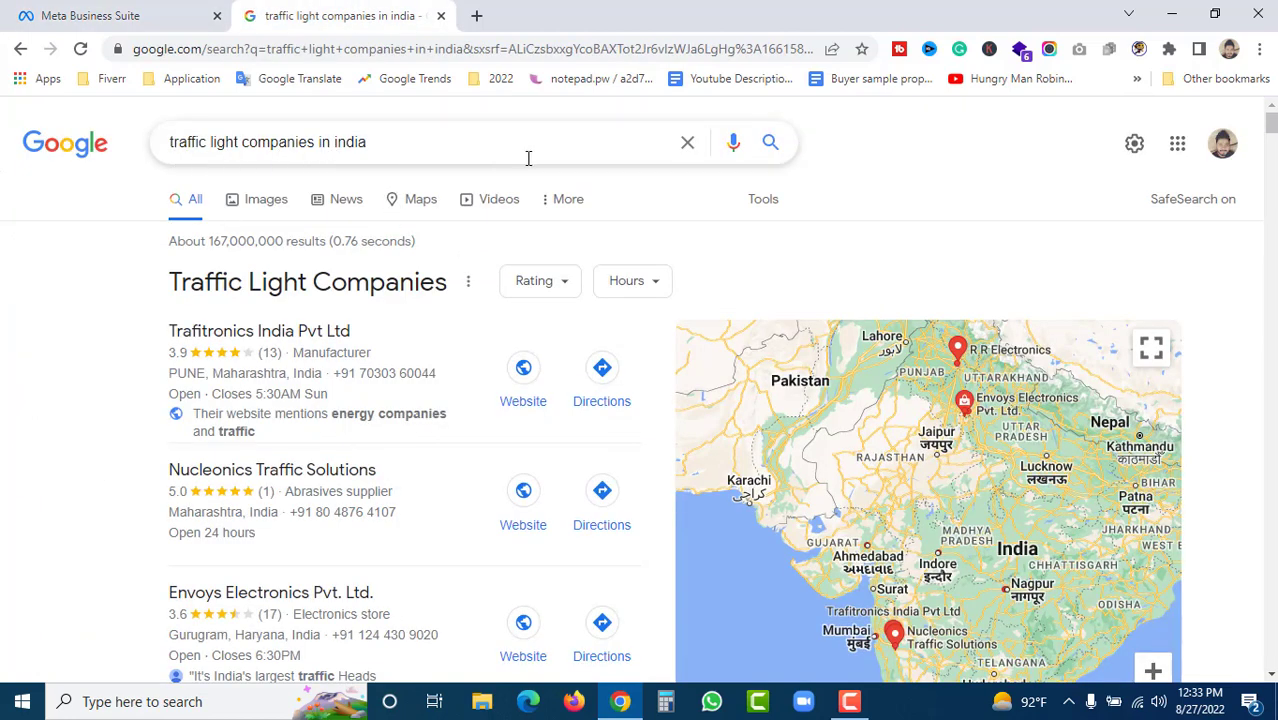
scroll(462, 391, down, 3)
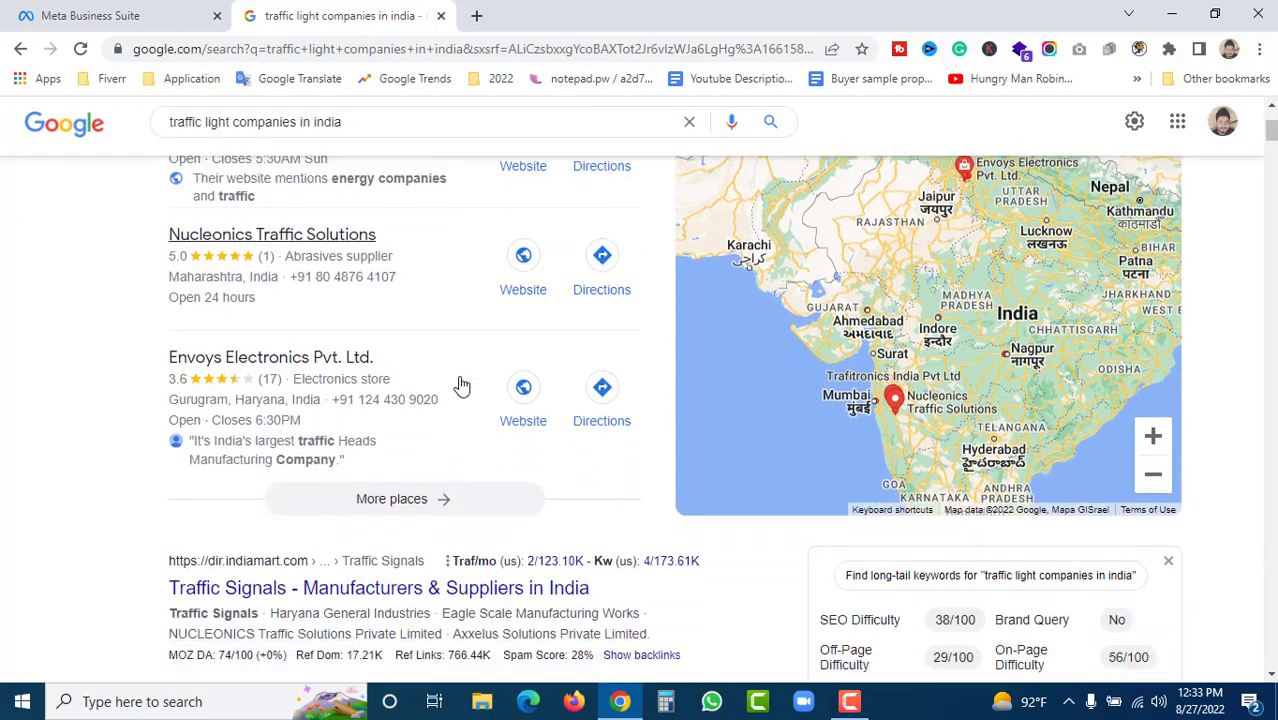
scroll(462, 386, down, 2)
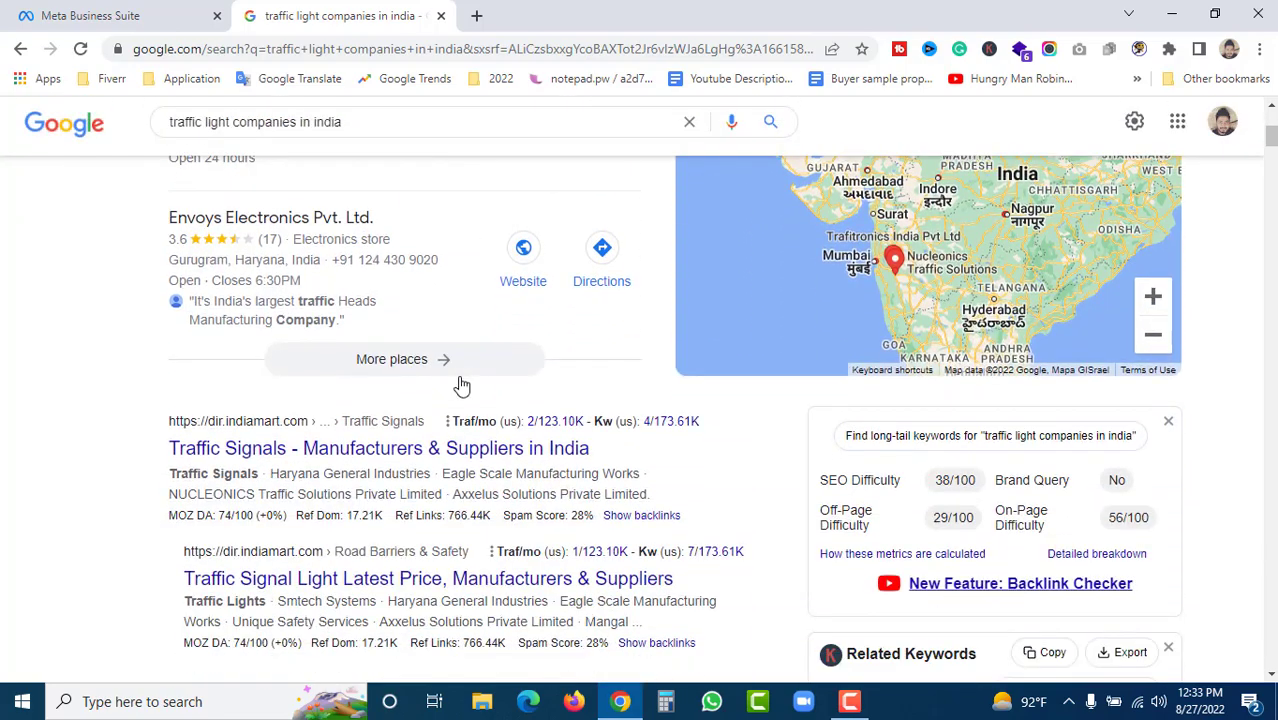
right_click(408, 356)
scroll(432, 458, down, 1)
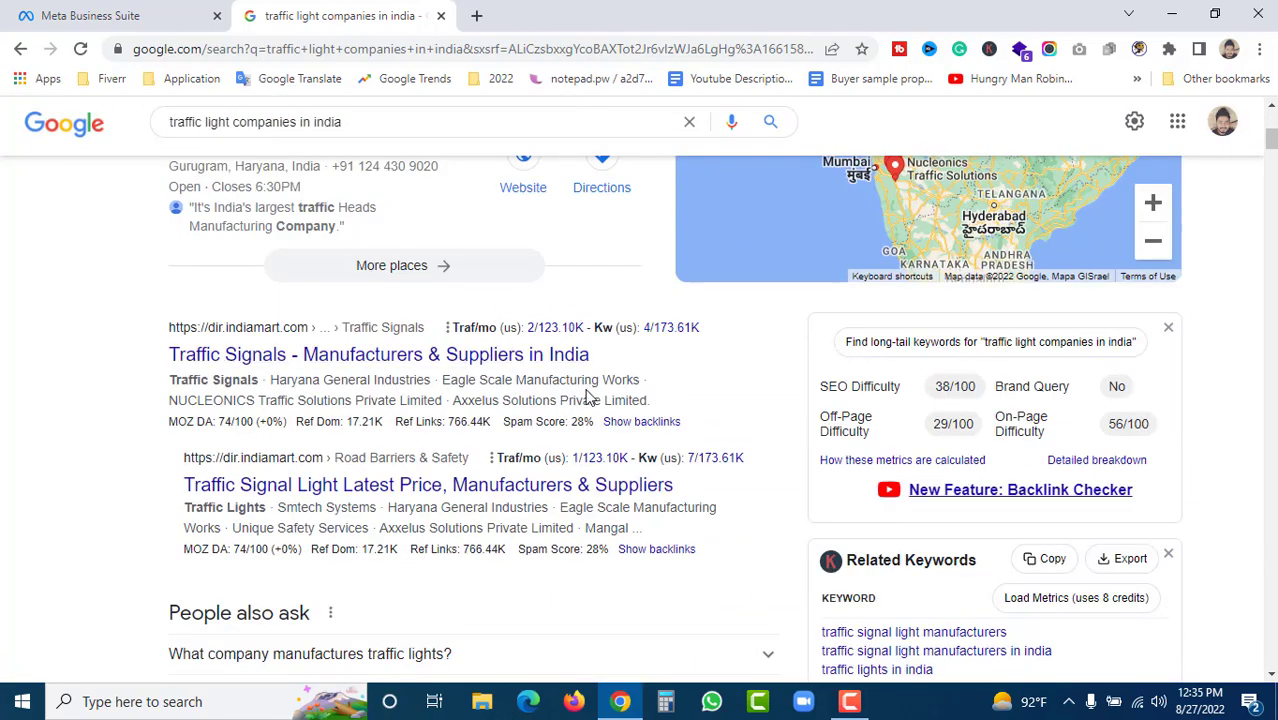
scroll(615, 520, down, 4)
scroll(620, 525, up, 6)
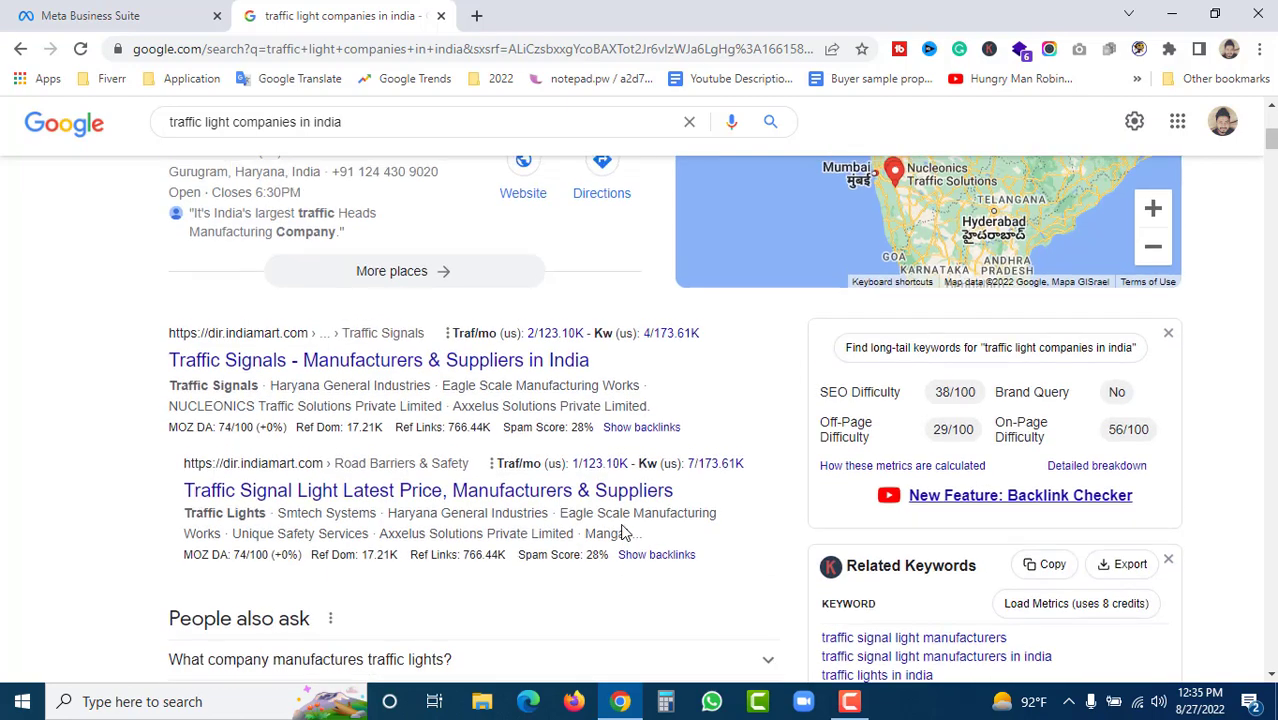
click(371, 556)
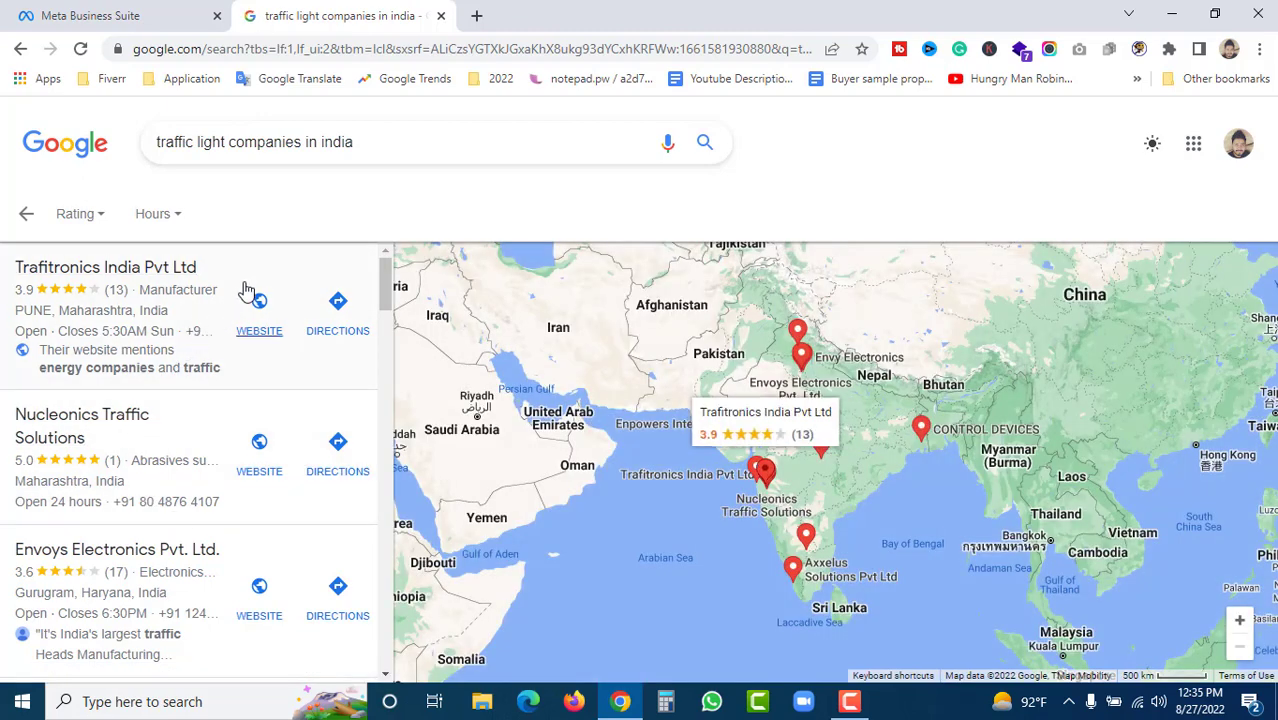
- Open the Nucleonics Traffic Solutions listing, load its website in a new tab, and look through the homepage
click(150, 350)
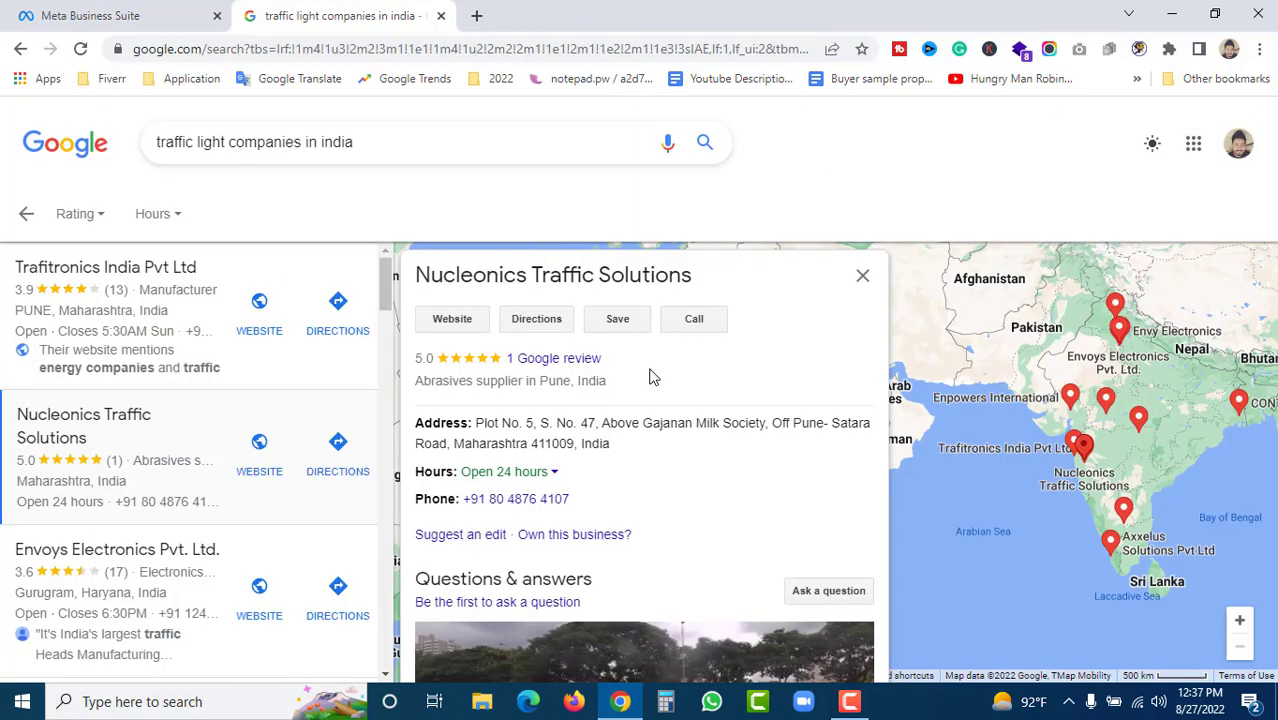
right_click(448, 322)
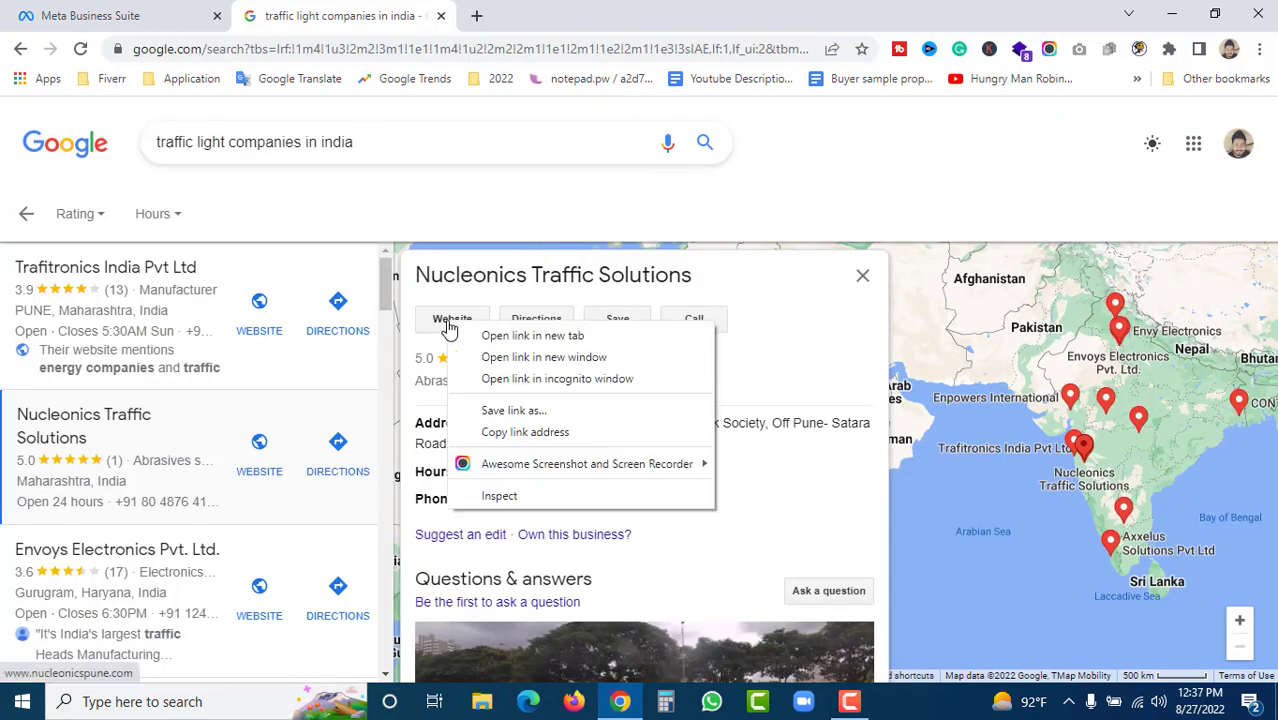
click(509, 338)
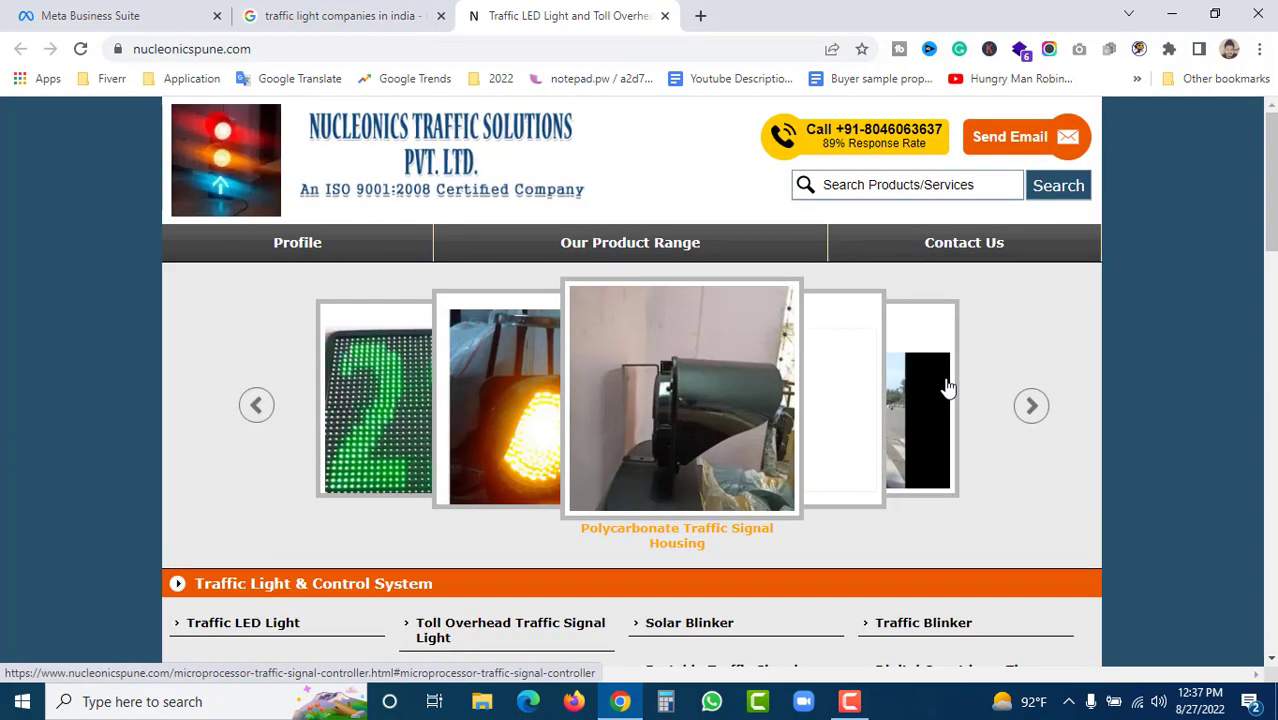
scroll(886, 468, down, 5)
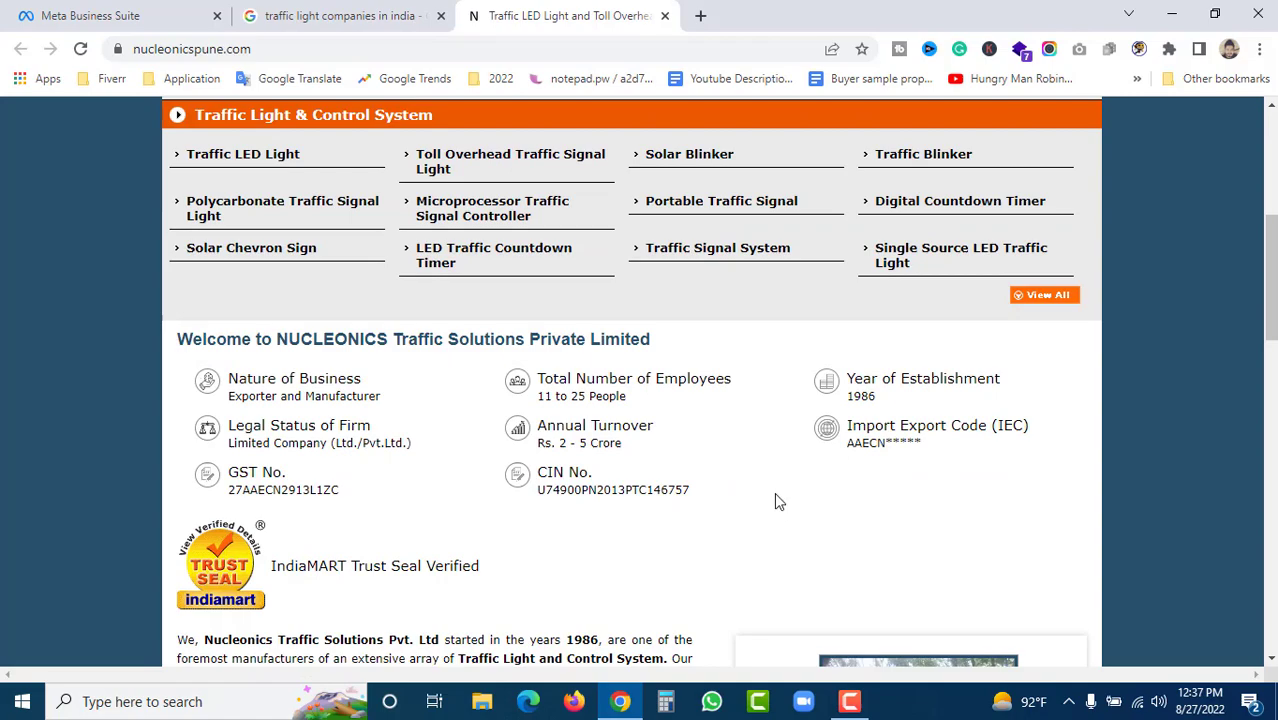
scroll(770, 490, down, 10)
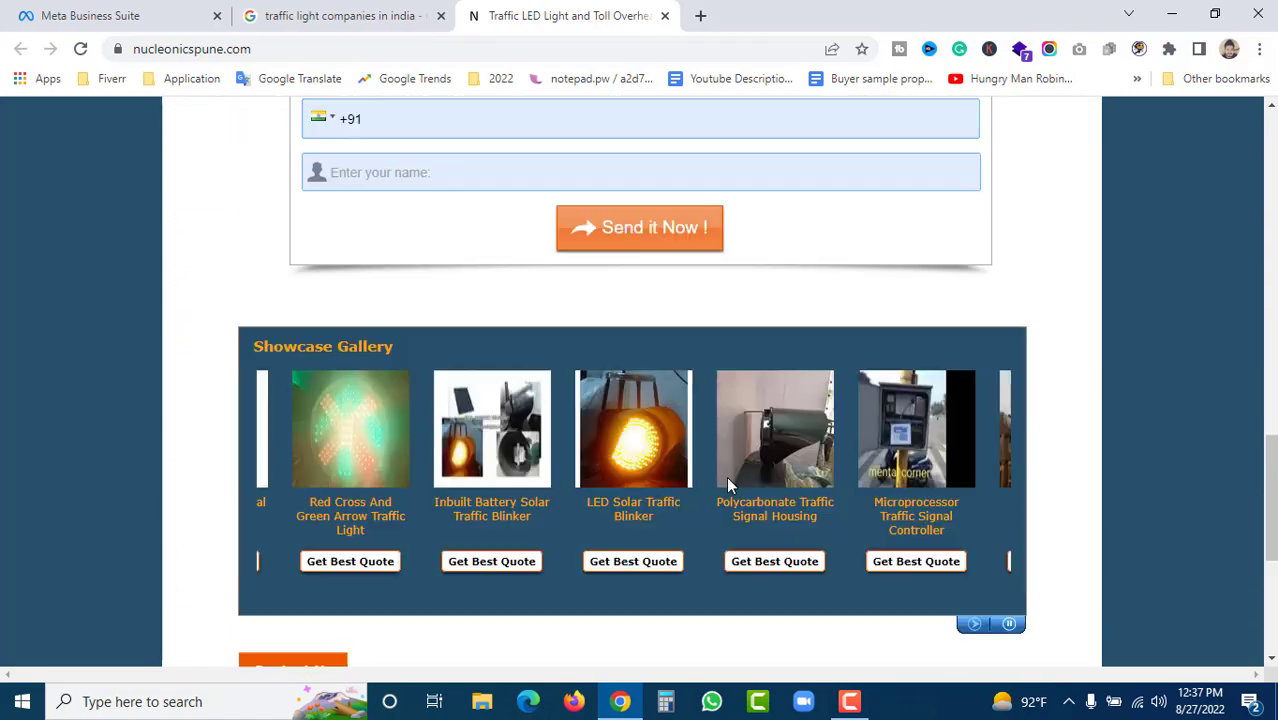
scroll(728, 478, down, 3)
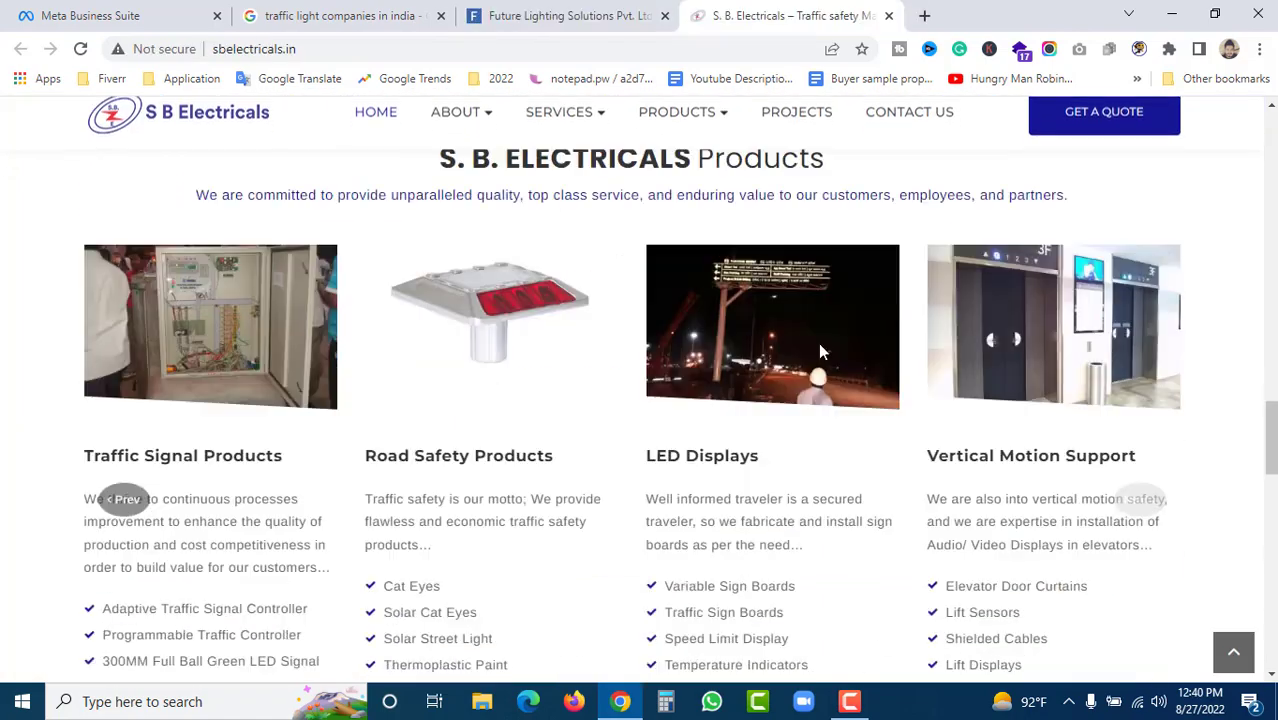
- Look through the S. B. Electricals homepage for contact details and highlight the company's email address in the header
scroll(818, 342, down, 9)
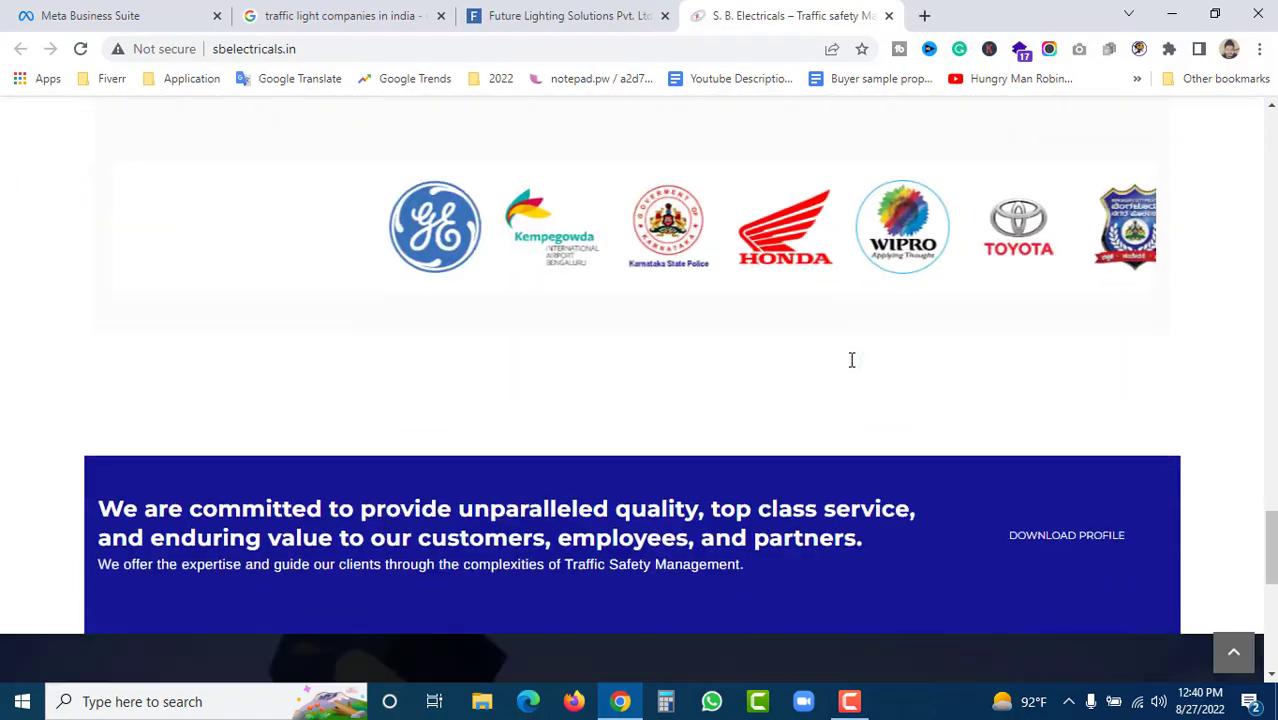
scroll(851, 365, down, 4)
scroll(849, 369, down, 2)
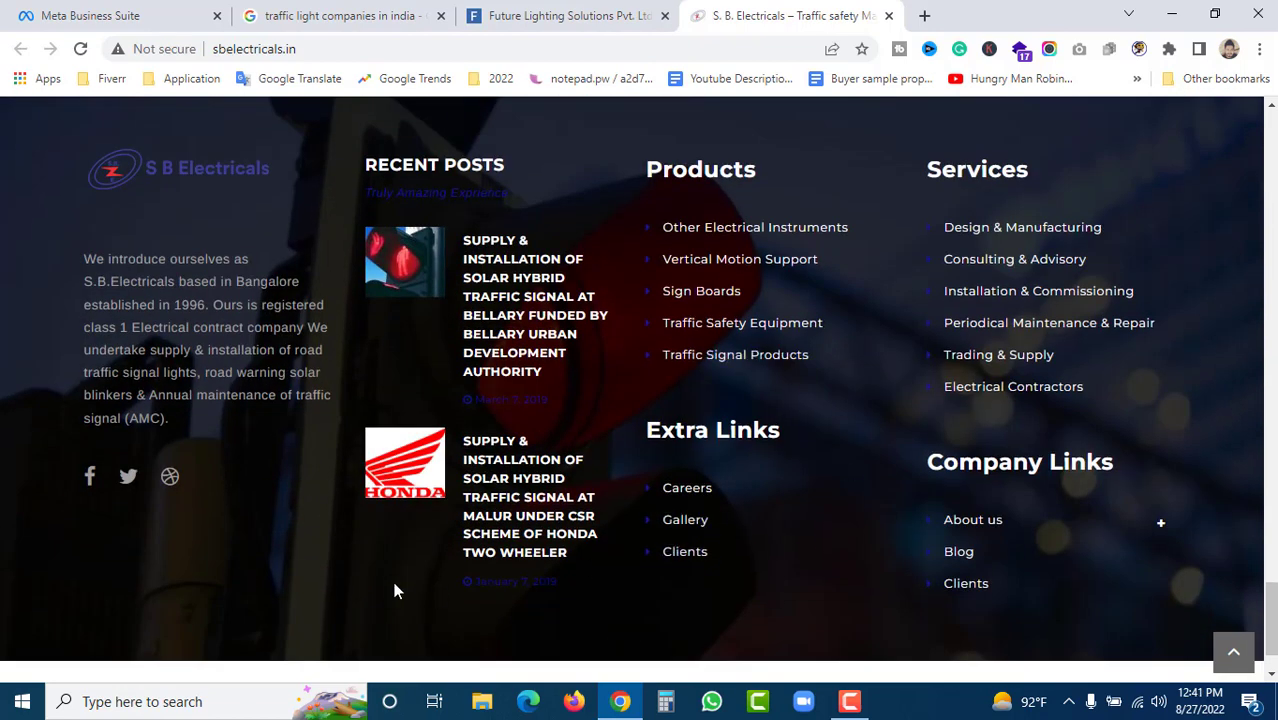
scroll(431, 603, down, 1)
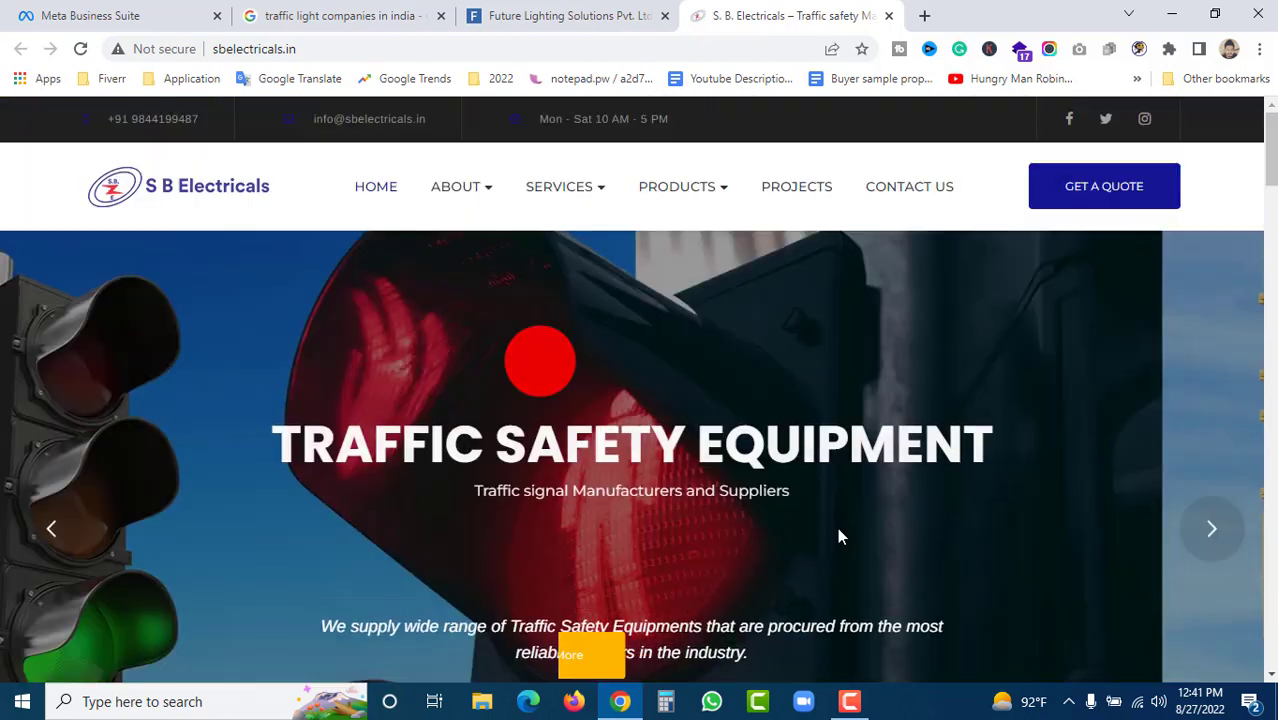
scroll(818, 524, down, 9)
scroll(824, 515, down, 5)
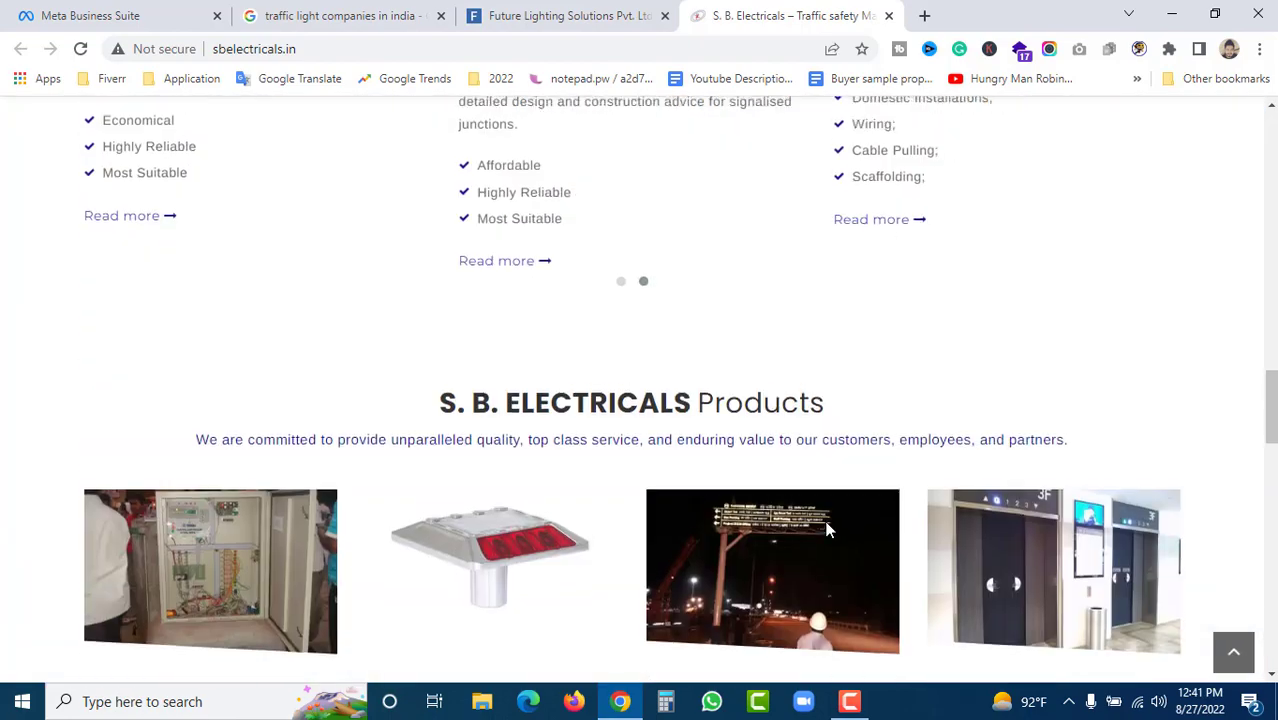
scroll(826, 525, up, 5)
scroll(826, 530, up, 10)
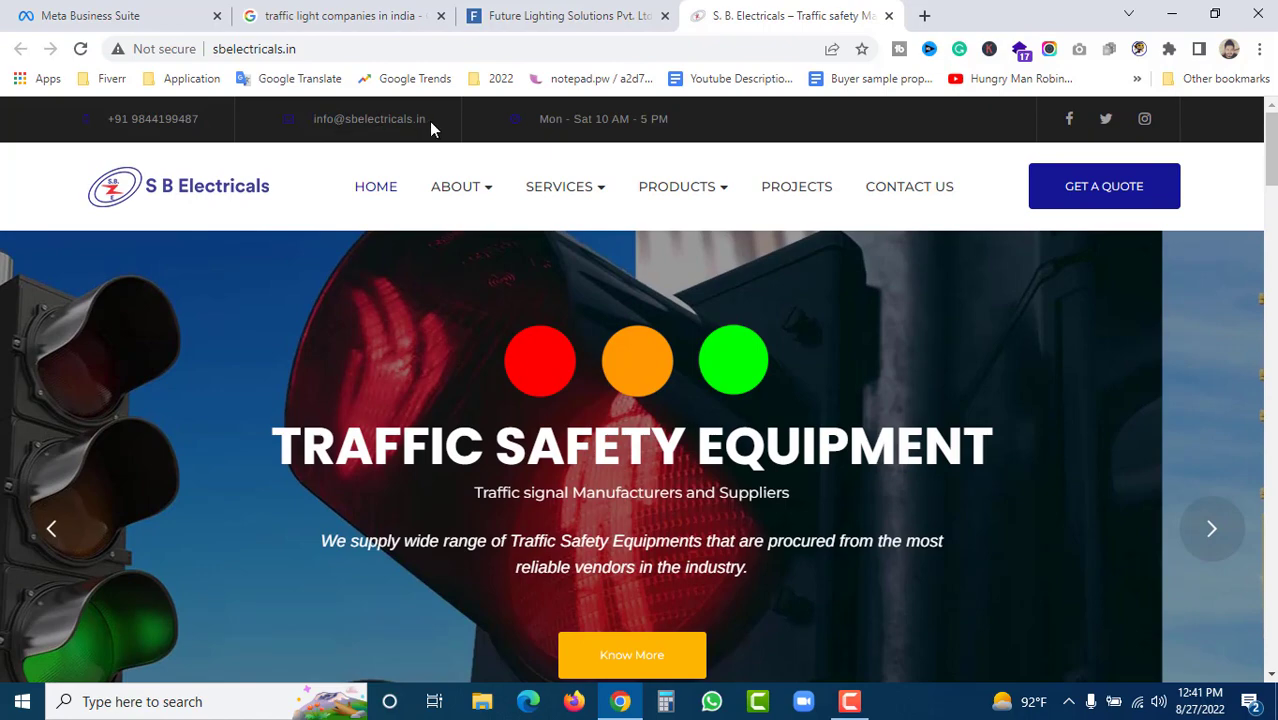
drag(429, 121, 312, 118)
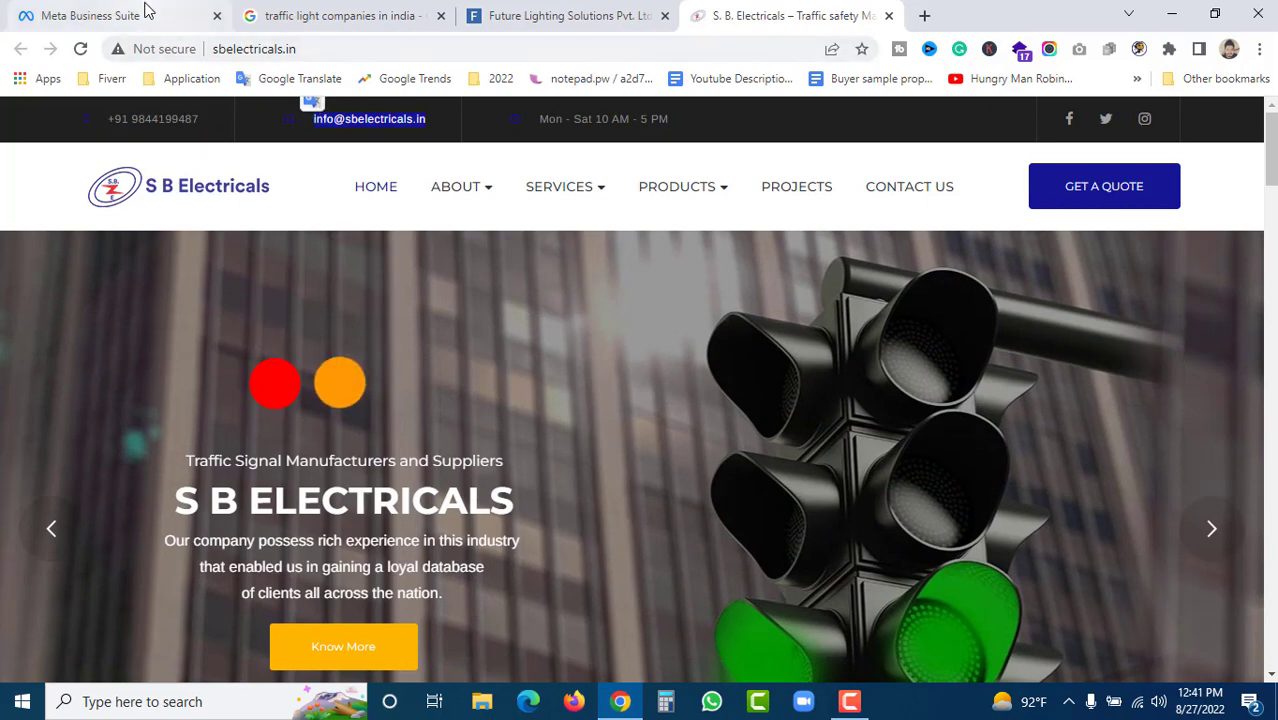
- Check the inbox chat for the contact details to collect for each lead, comparing them with the S. B. Electricals website
click(90, 15)
key(ctrl+4)
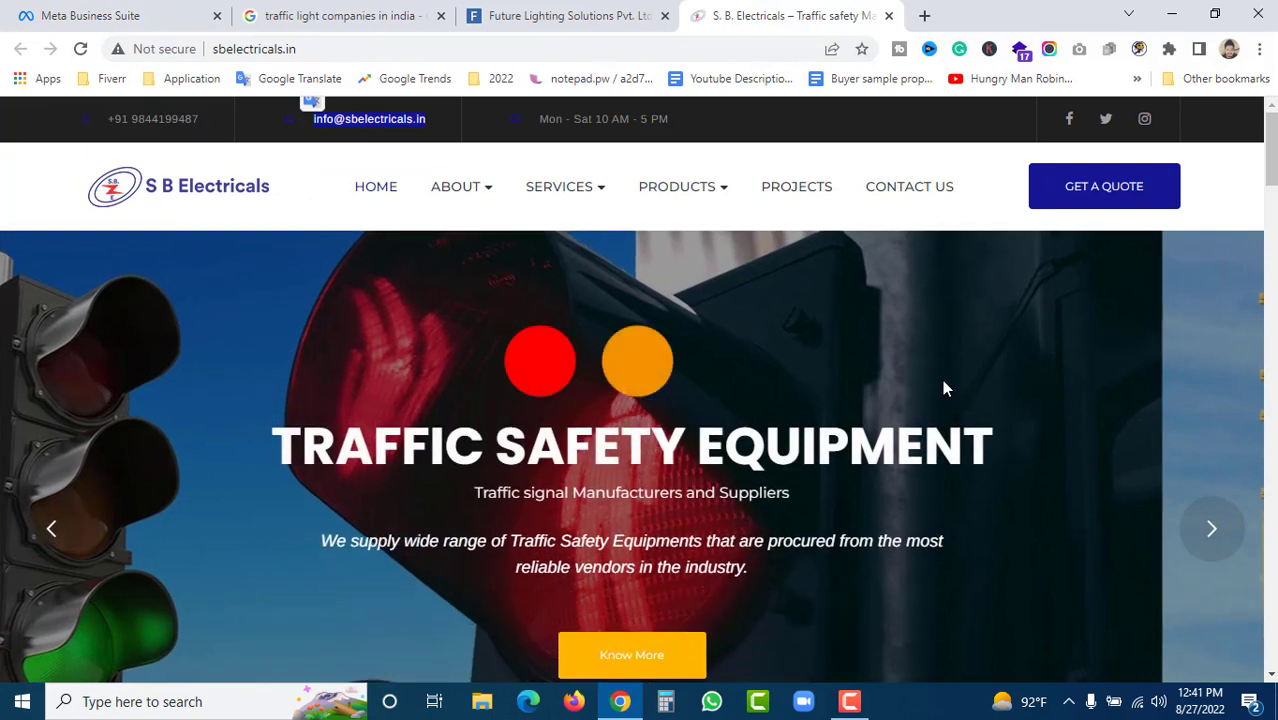
click(145, 17)
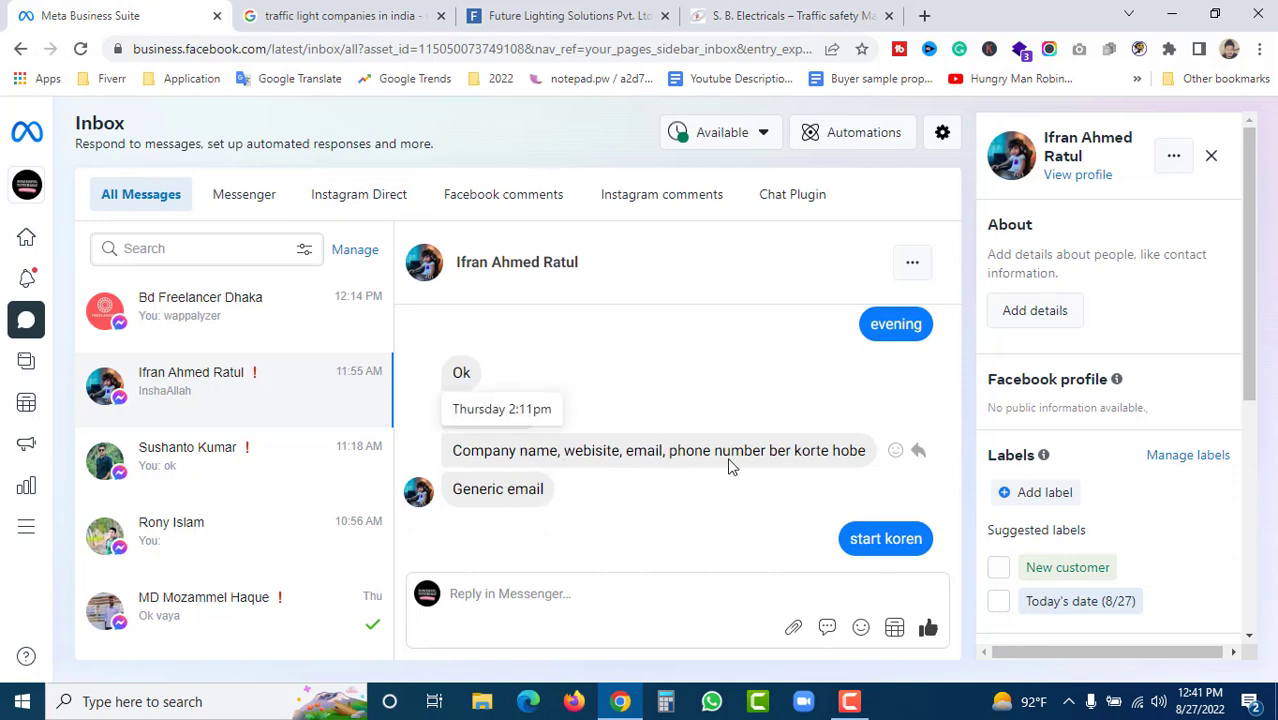
- Return to the Google company listings and highlight the country "india" in the search query
key(ctrl+Tab)
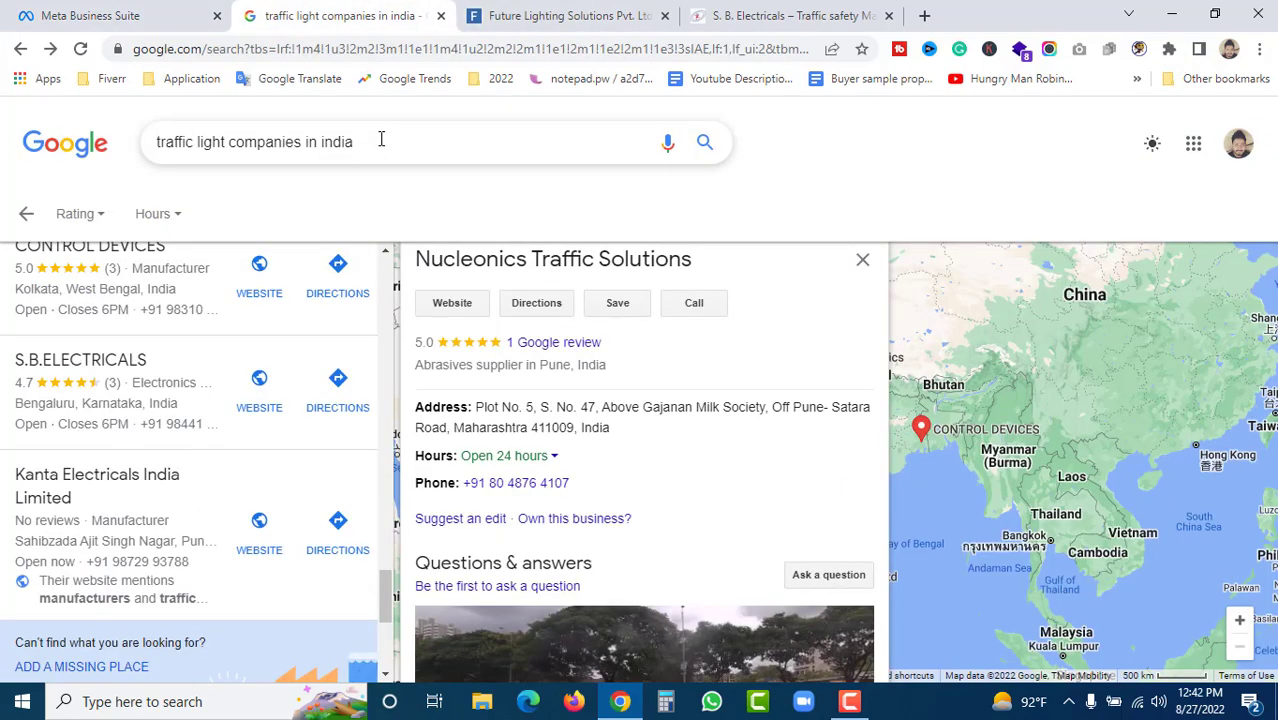
drag(357, 140, 321, 141)
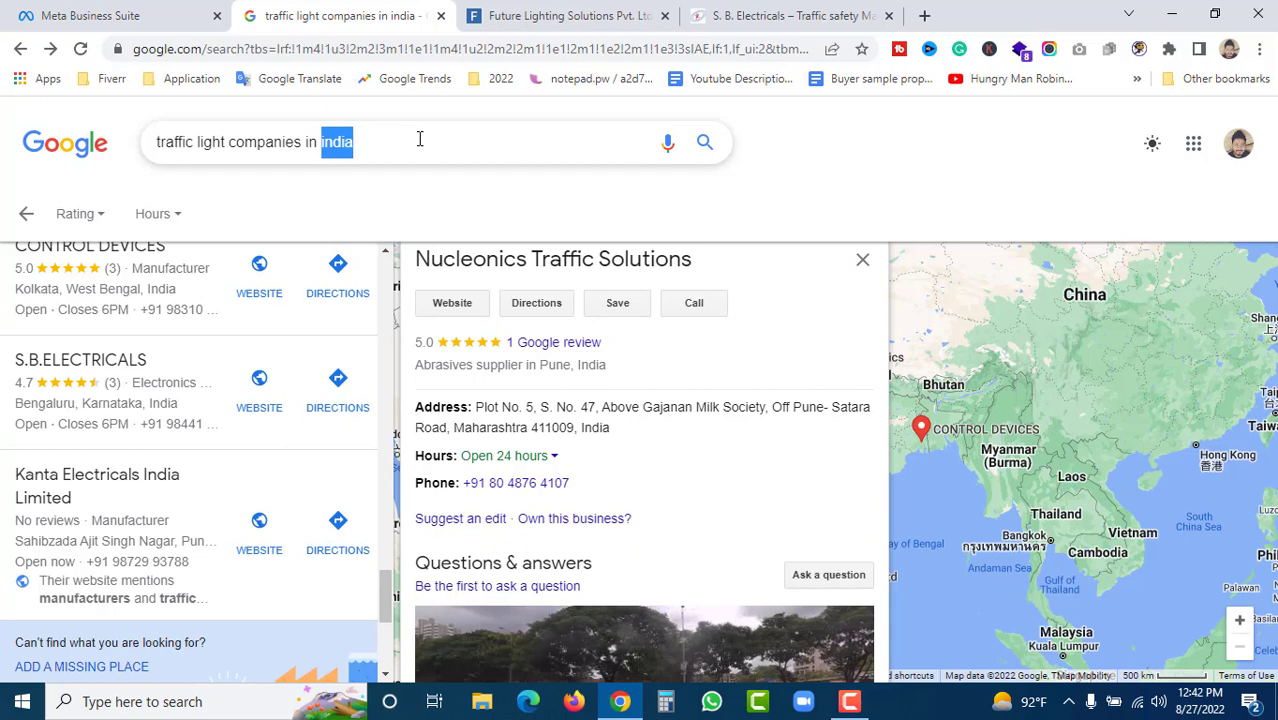
click(351, 143)
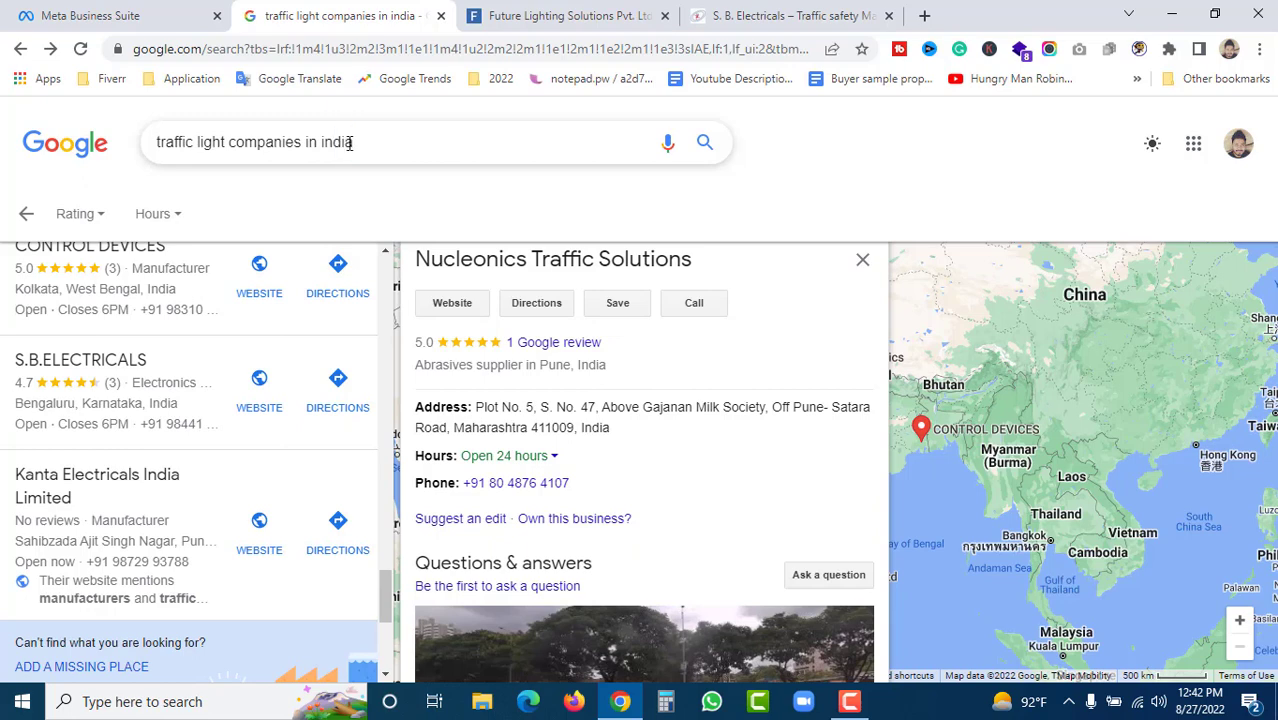
drag(350, 143, 319, 143)
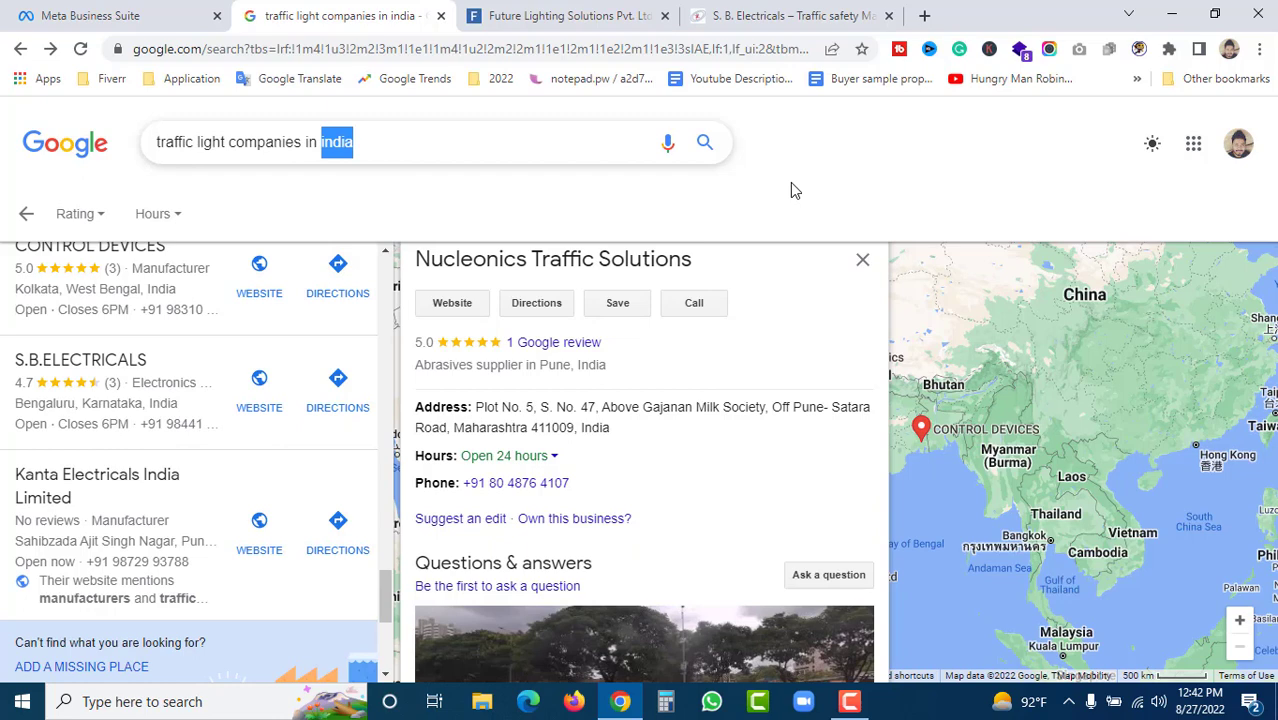
- Reread the requirement message and order screenshot in the inbox chat, comparing the target regions with the Google search for India
key(ctrl+1)
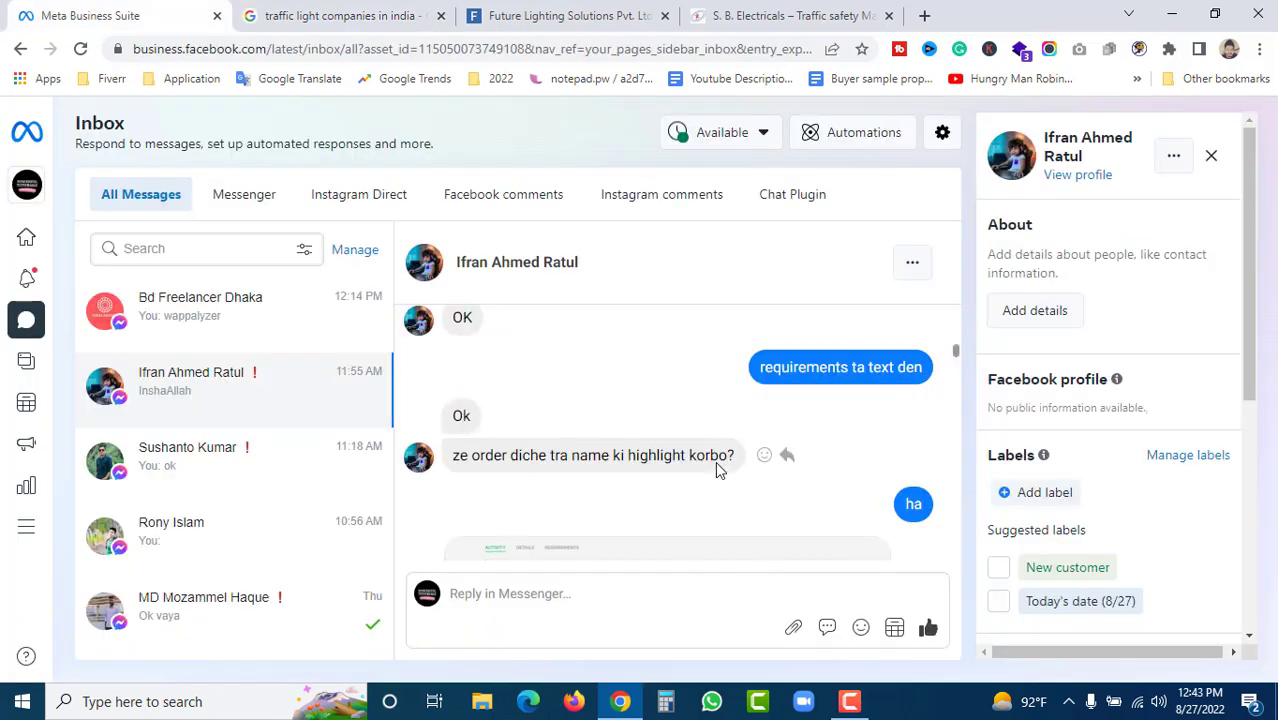
scroll(715, 463, up, 5)
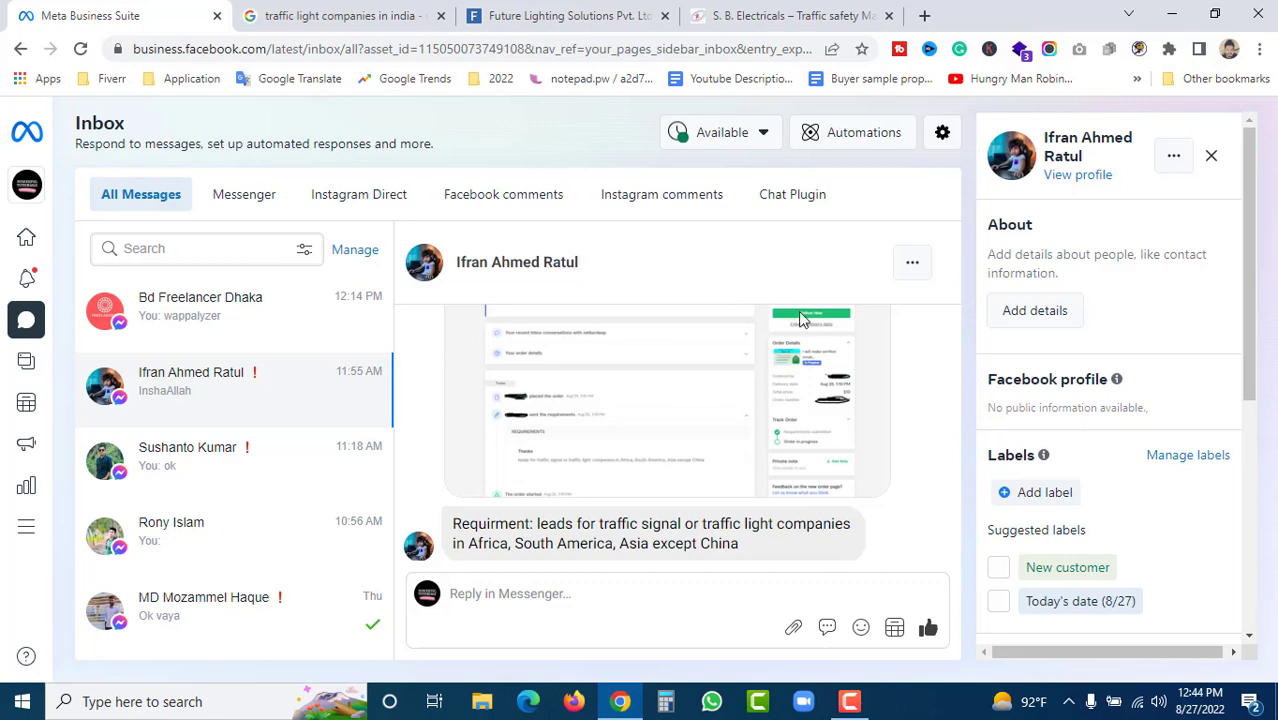
click(378, 10)
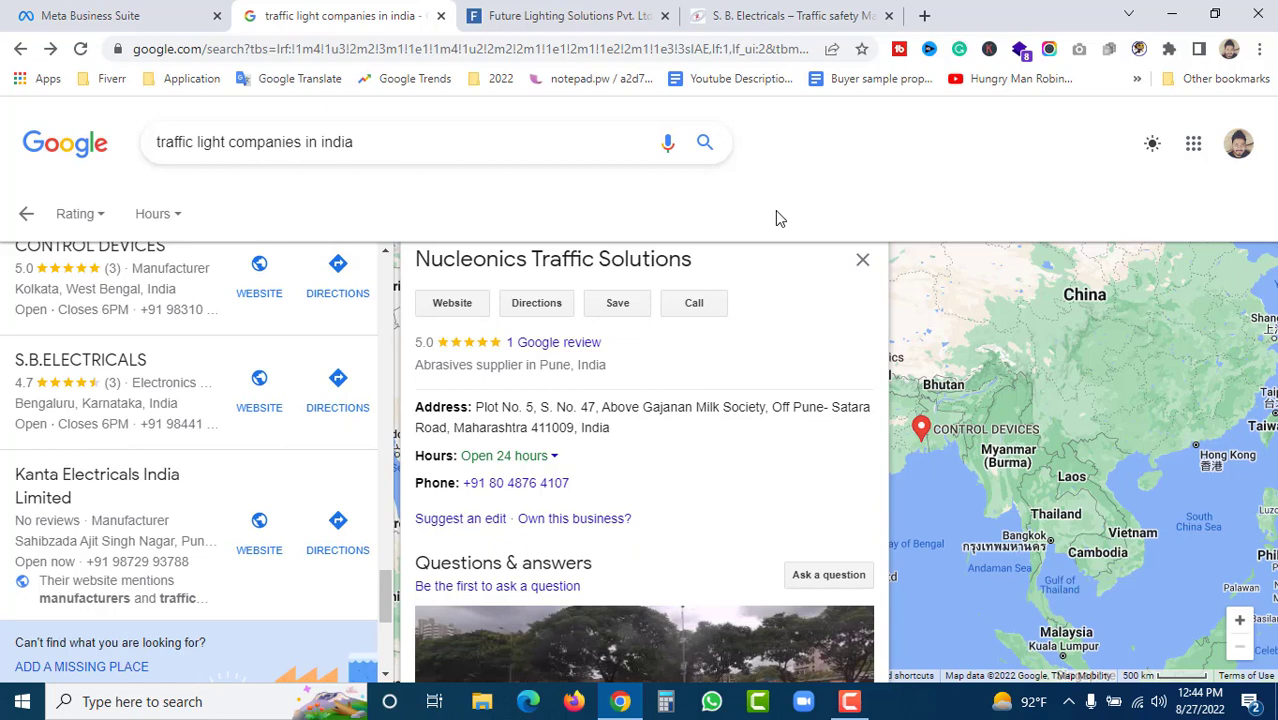
click(127, 15)
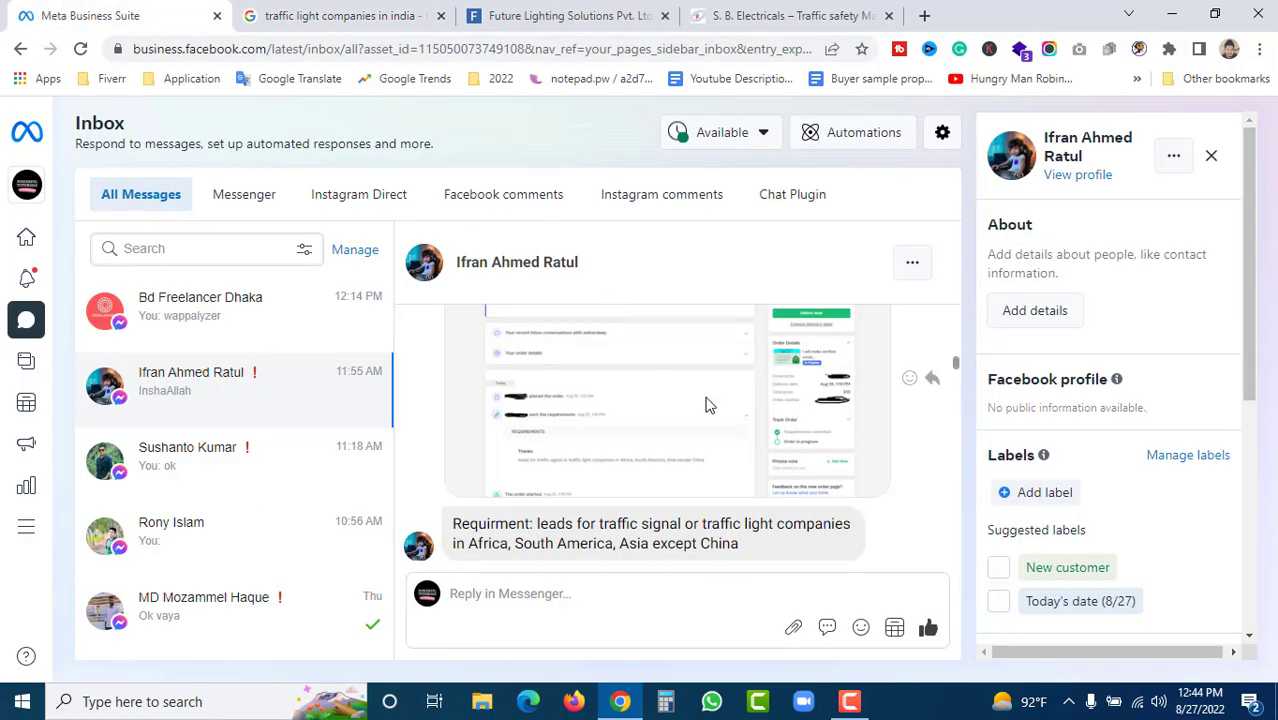